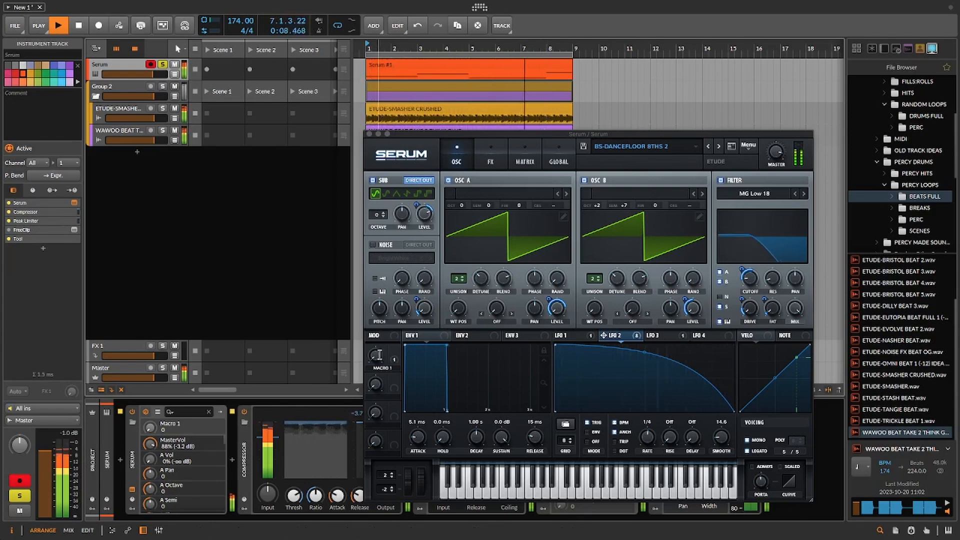
Step: Demonstrate the finished bass patch by sweeping Macro 1 during playback, and stop the song
left_click_drag(379, 357, 376, 387)
key("space")
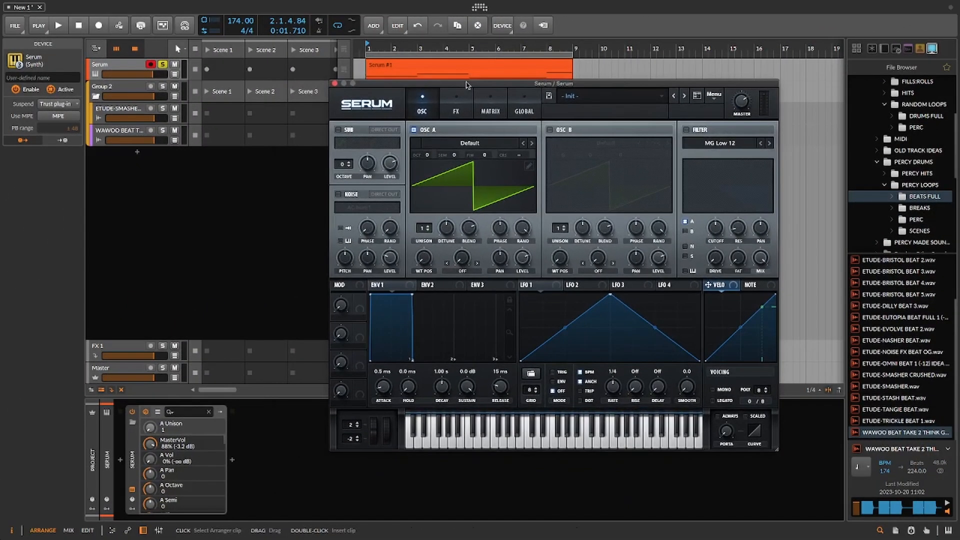
Step: Turn on oscillator B in the initialised Serum patch and set the unison of both oscillators to 2 voices
left_click_drag(465, 85, 457, 111)
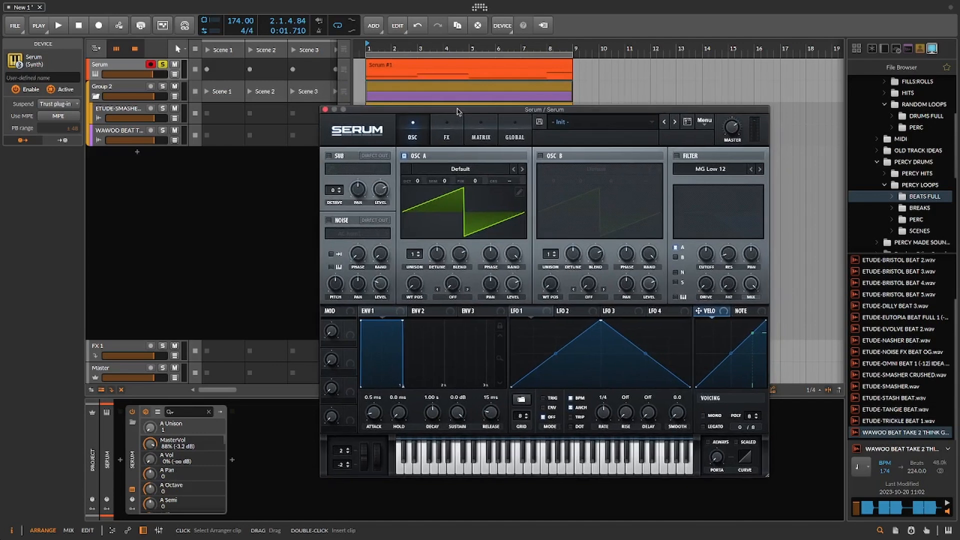
left_click(540, 156)
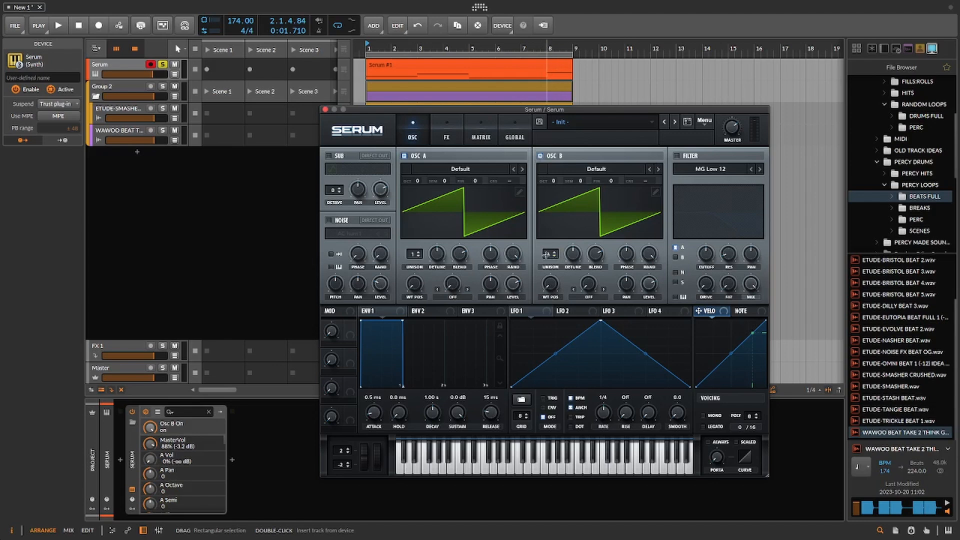
left_click(550, 253)
left_click_drag(551, 254, 551, 249)
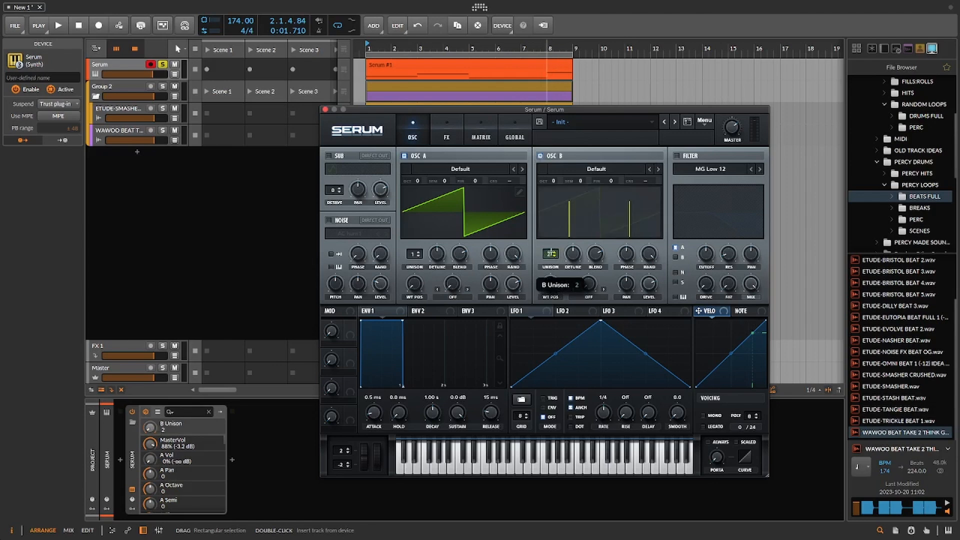
left_click_drag(415, 253, 437, 256)
Step: Set unison detune to 0.12 on oscillator A and 0.15 on oscillator B while auditioning, and turn down both random phases
key("space")
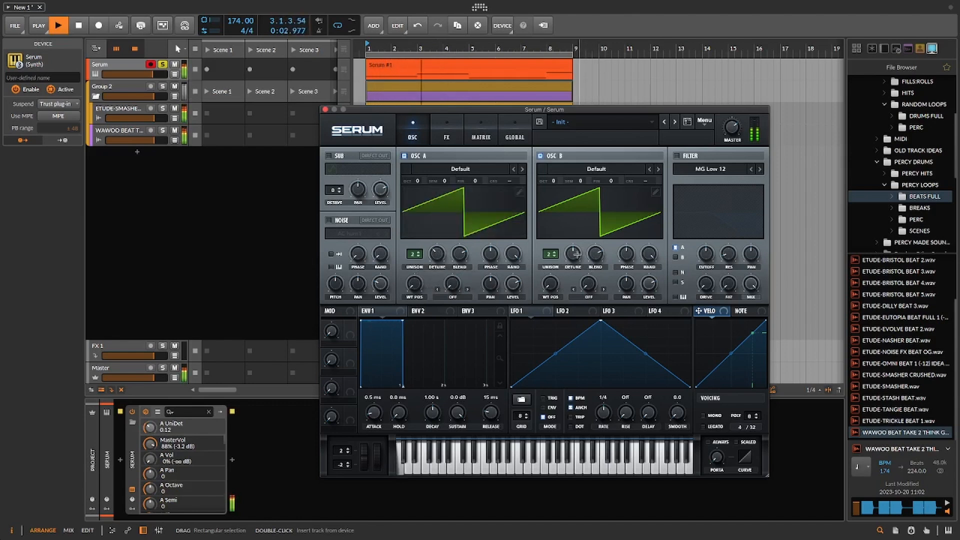
left_click_drag(572, 254, 571, 264)
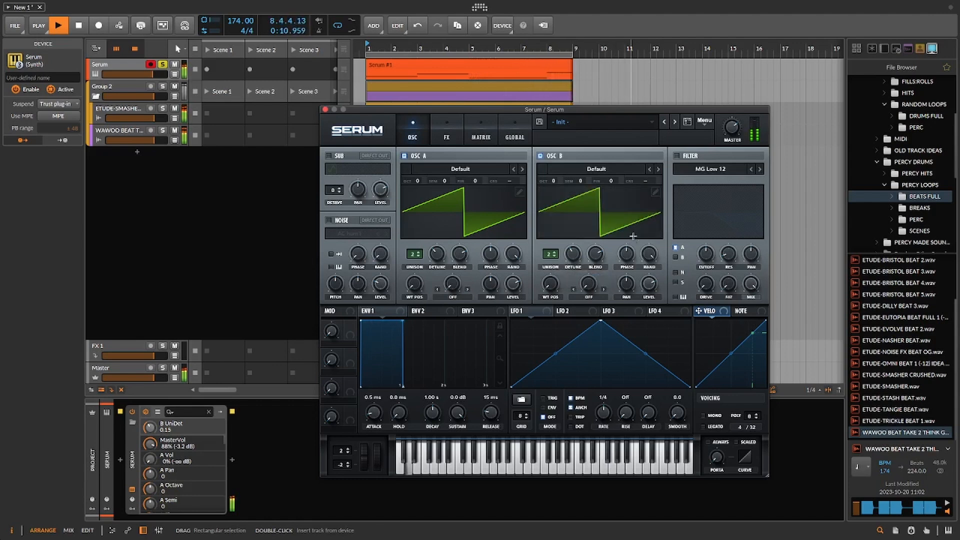
key("space")
left_click_drag(513, 254, 509, 308)
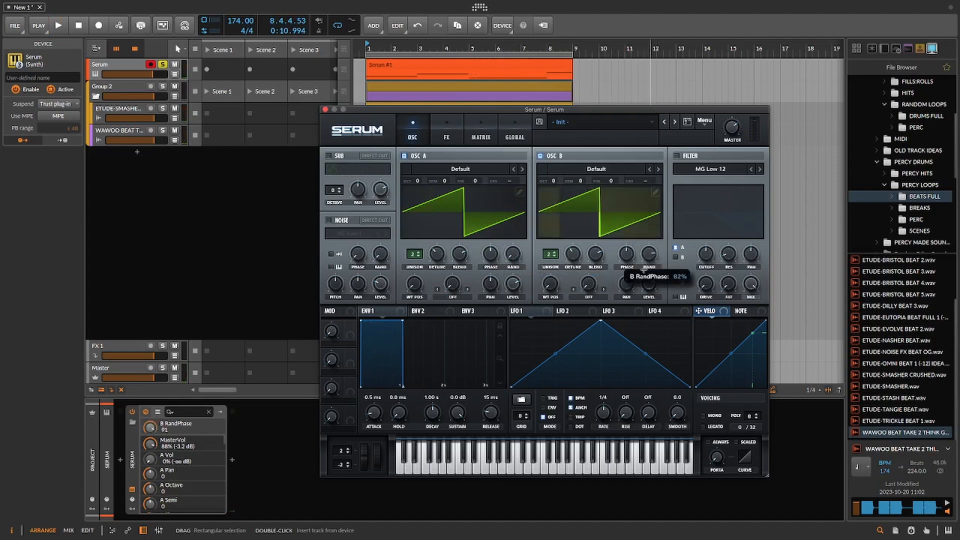
Step: Raise oscillator B's pitch by +2 octaves and +7 semitones, auditioning the clip between changes
left_click(554, 177)
left_click_drag(556, 174, 560, 165)
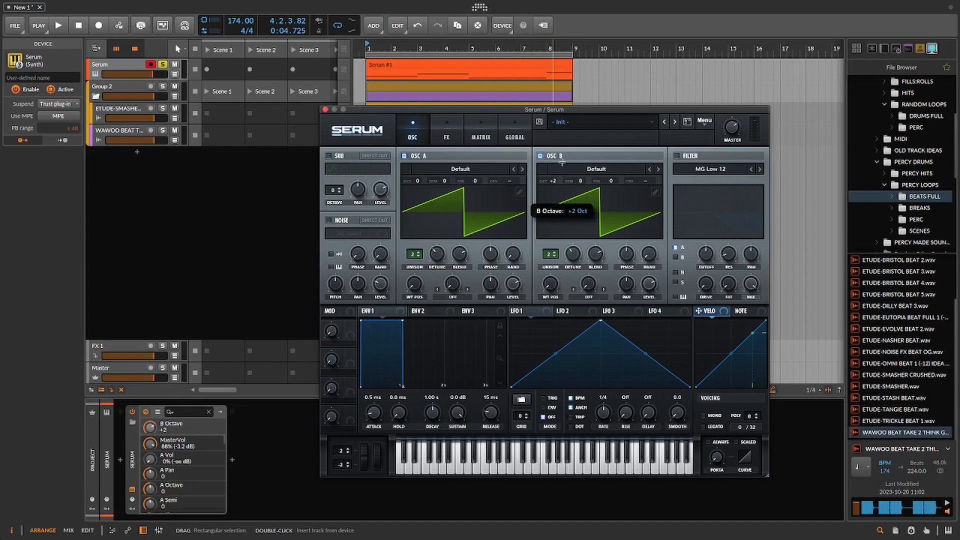
key("space")
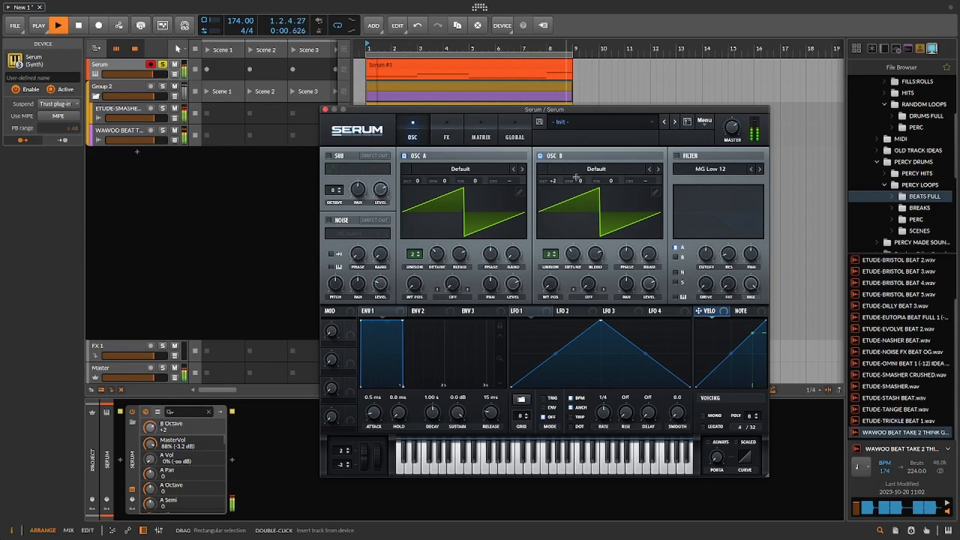
key("space")
left_click_drag(576, 177, 590, 163)
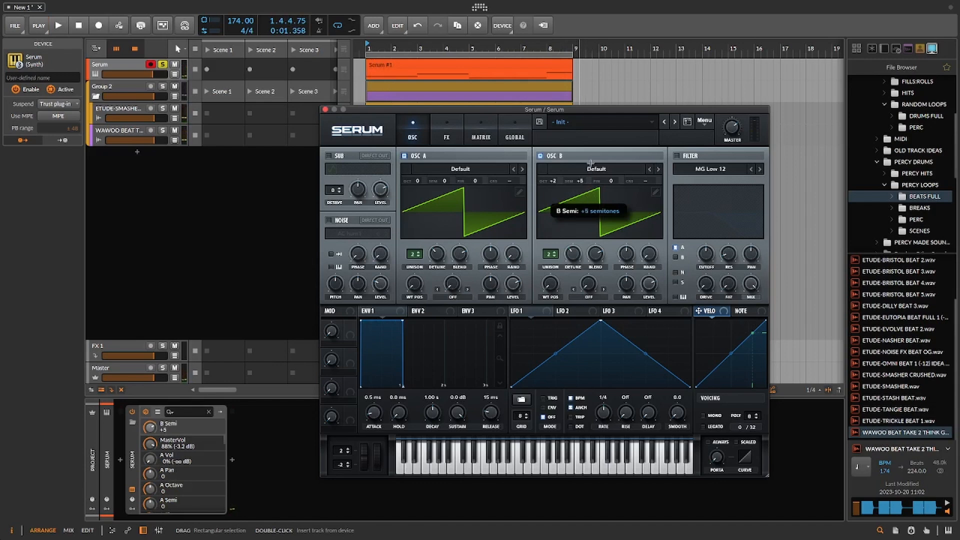
key("space")
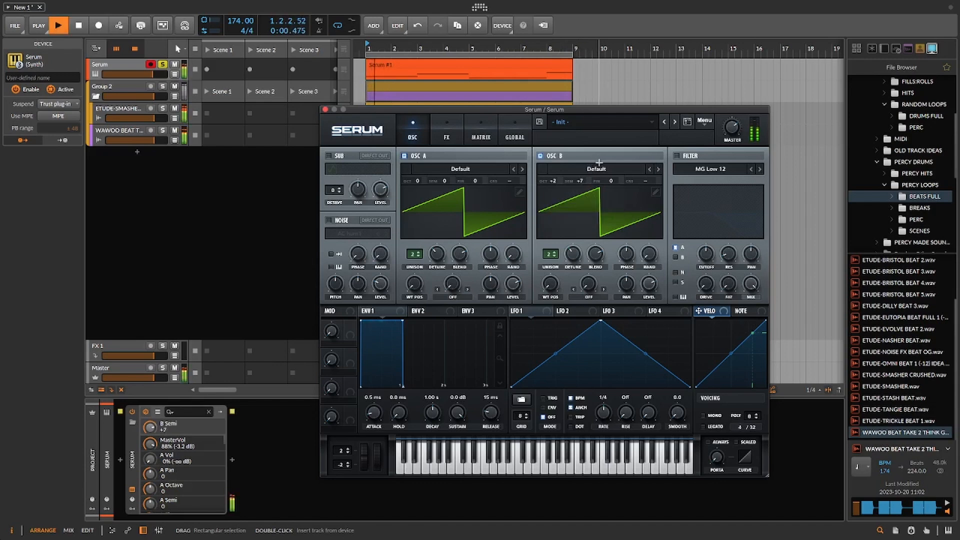
key("space")
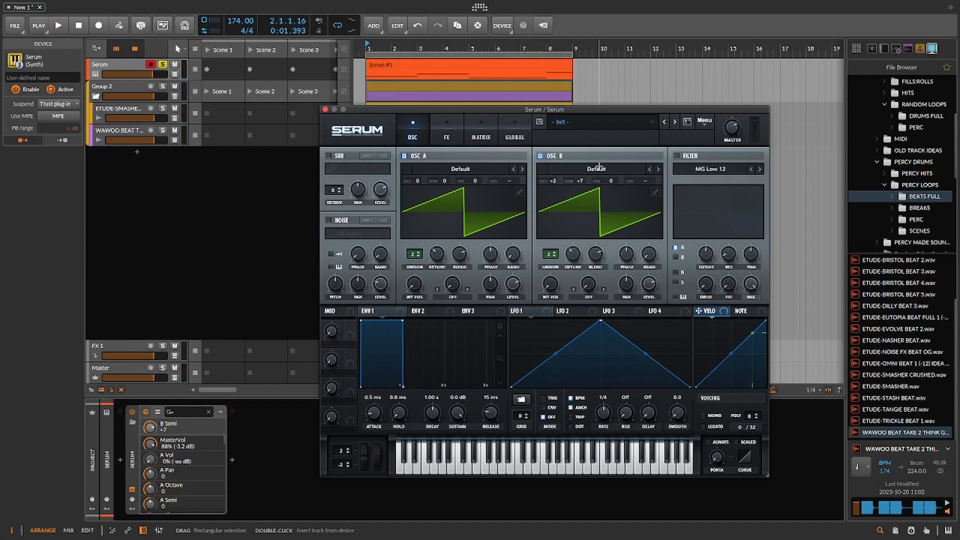
Step: Turn the levels of oscillators A and B down to 0%
left_click_drag(514, 284, 515, 332)
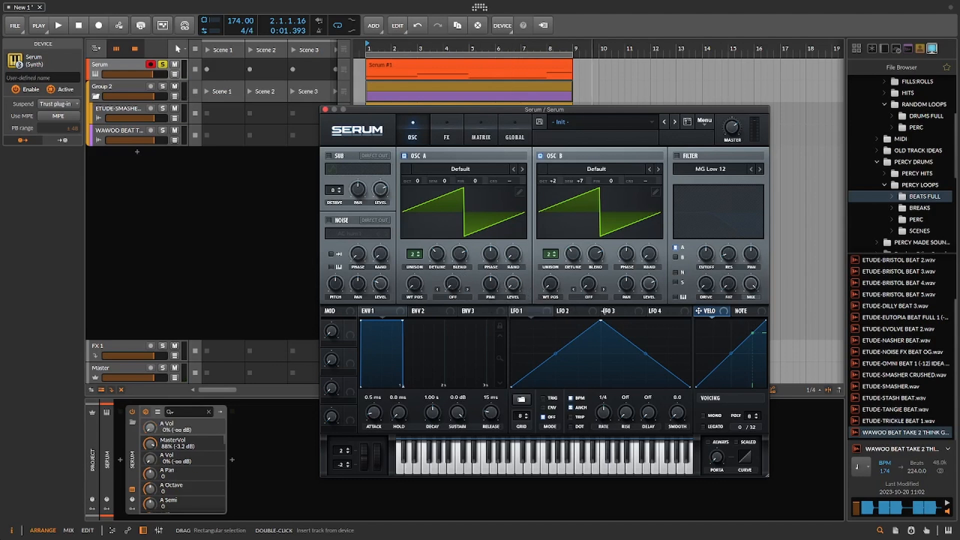
left_click_drag(648, 284, 649, 330)
Step: Reshape LFO 1 into an outward-curving downward slope that starts at its peak, and set its mode to Trig
left_click_drag(599, 320, 511, 320)
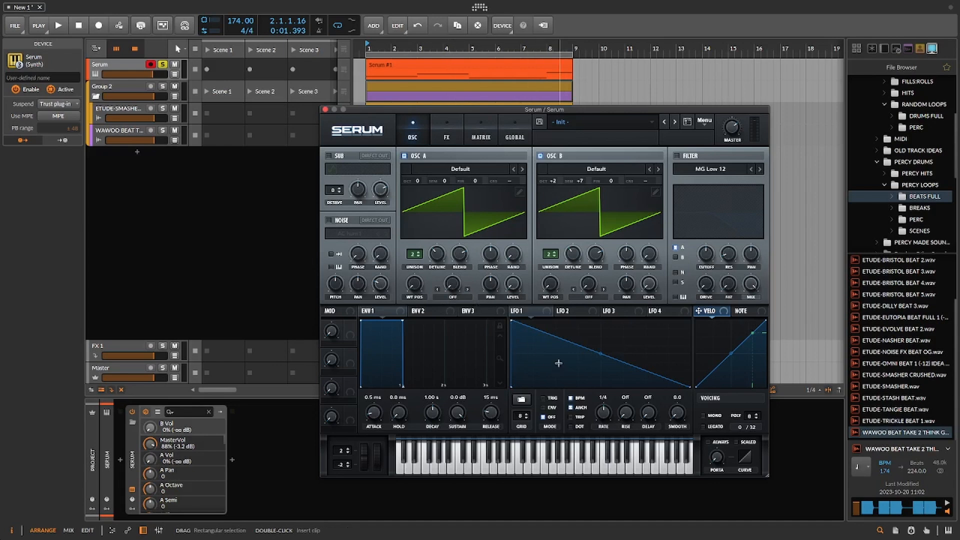
mouse_move(601, 353)
left_mouse_down()
mouse_move(610, 331)
mouse_move(610, 357)
left_mouse_up()
left_click(603, 413)
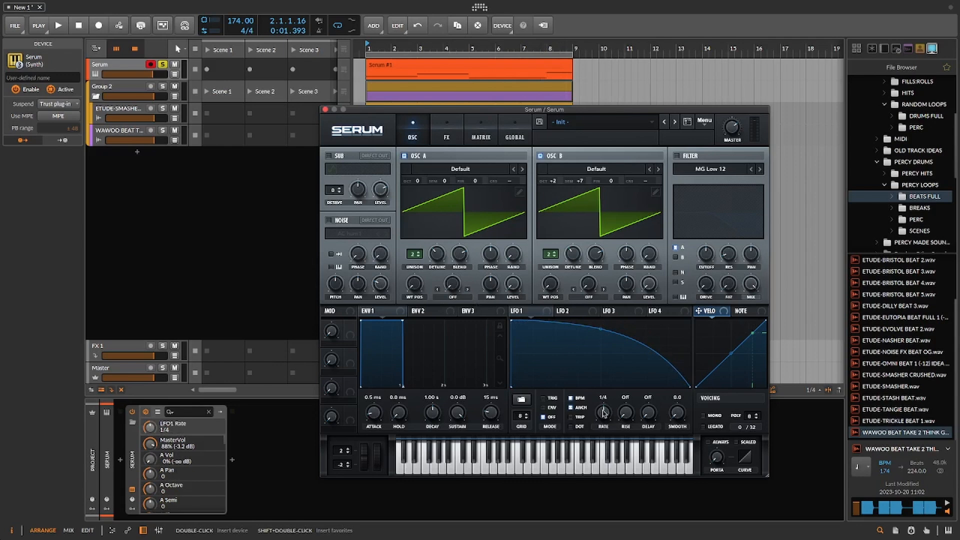
left_click(544, 397)
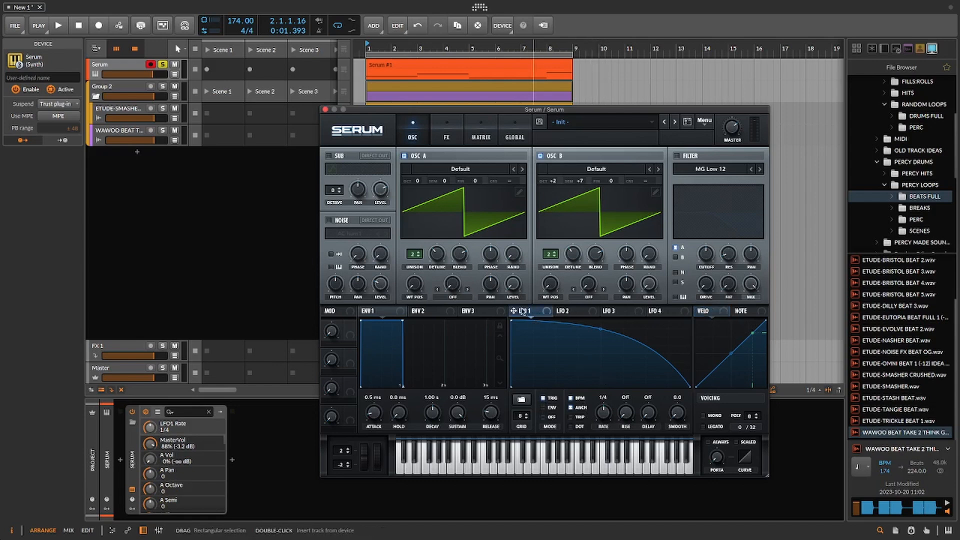
Step: Assign LFO 1 to the levels of oscillators A and B, and audition the result
left_click_drag(523, 312, 648, 284)
key("space")
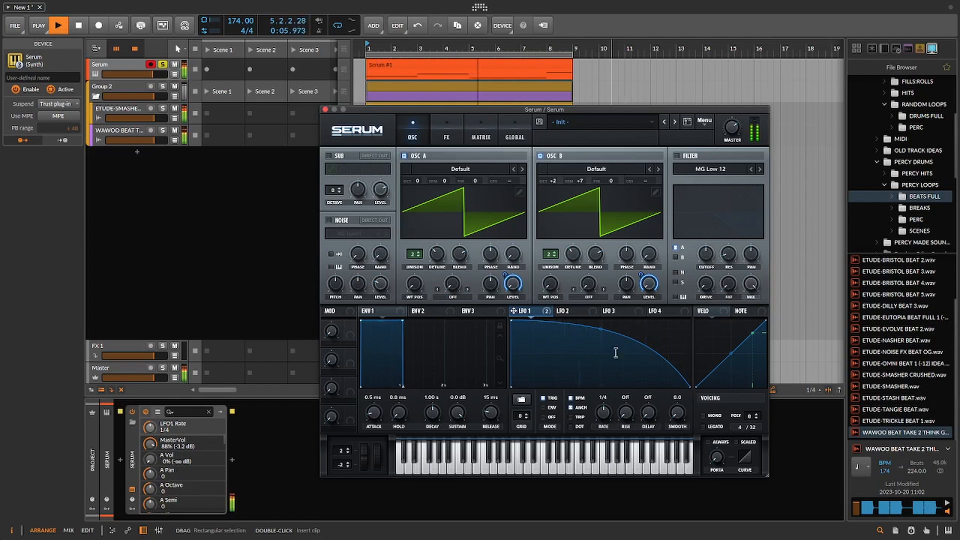
key("space")
Step: Reduce the LFO 1 modulation amount on oscillator B's level and audition the balance between the oscillators
left_click_drag(502, 273, 502, 275)
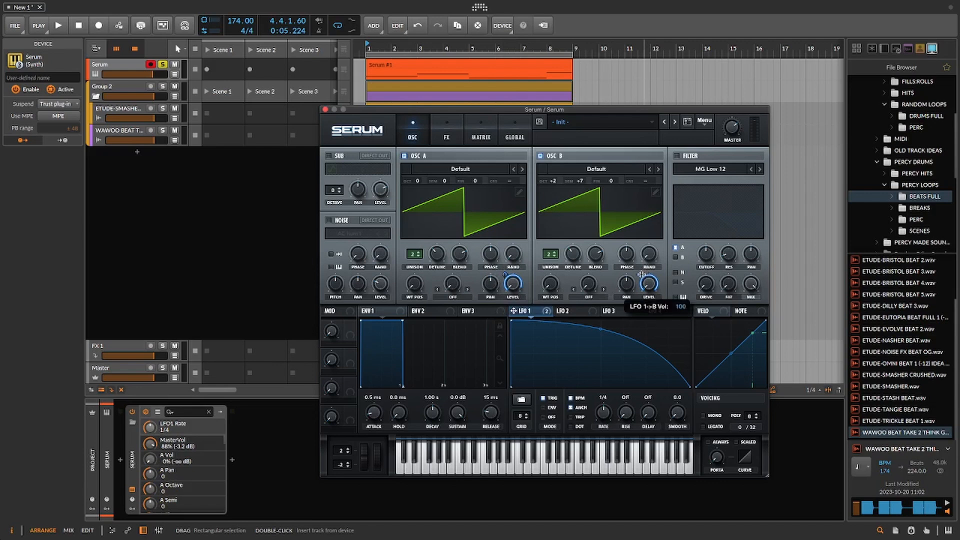
left_click_drag(641, 276, 642, 285)
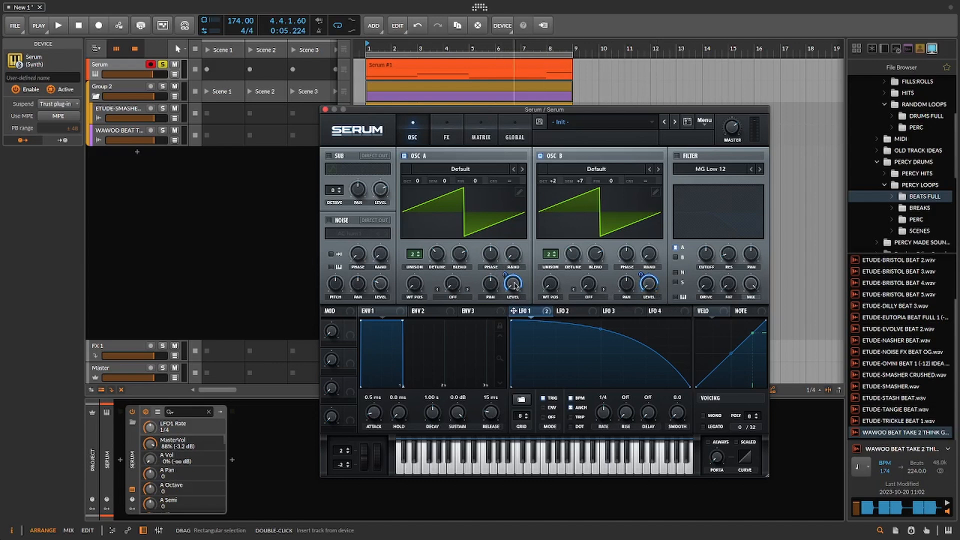
key("space")
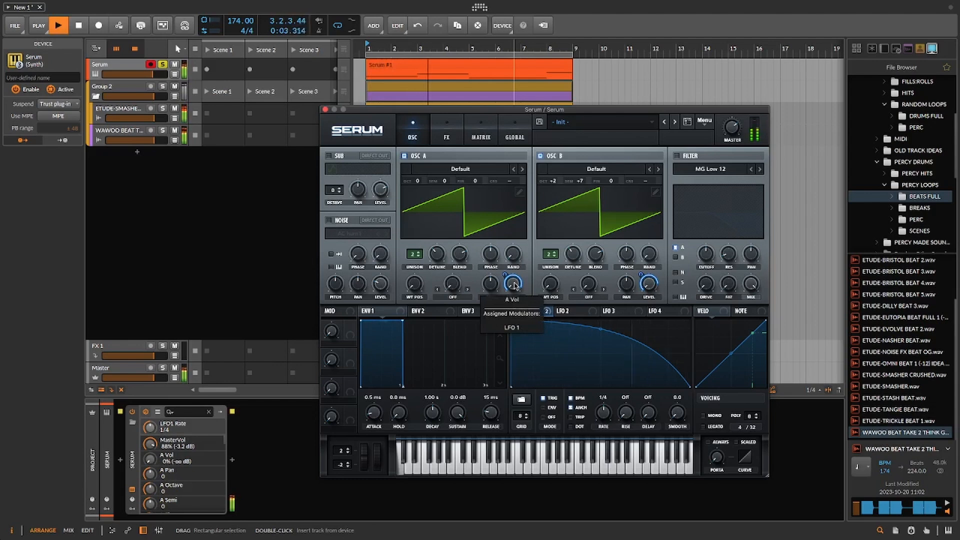
key("space")
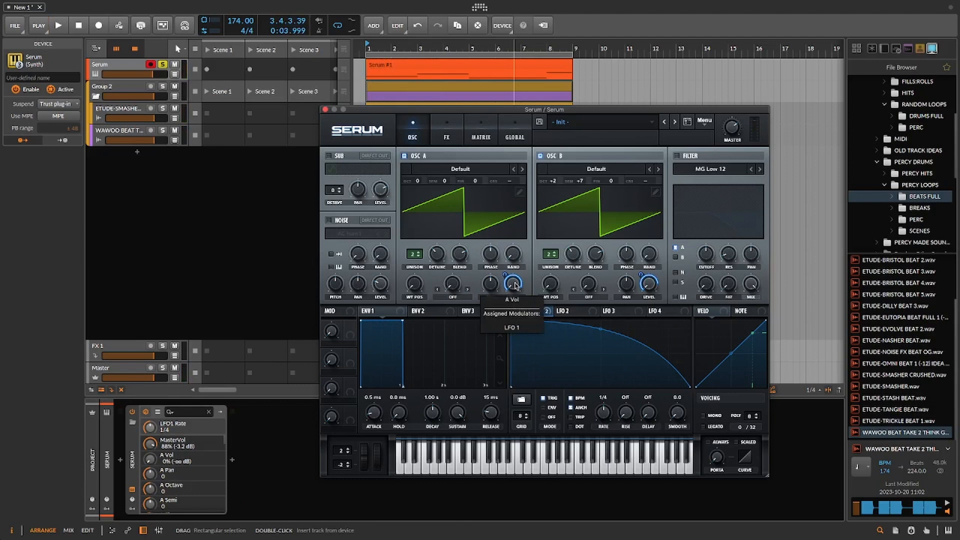
Step: Enable the sub oscillator, set its level to 83%, and assign LFO 1 to that level
left_click(329, 156)
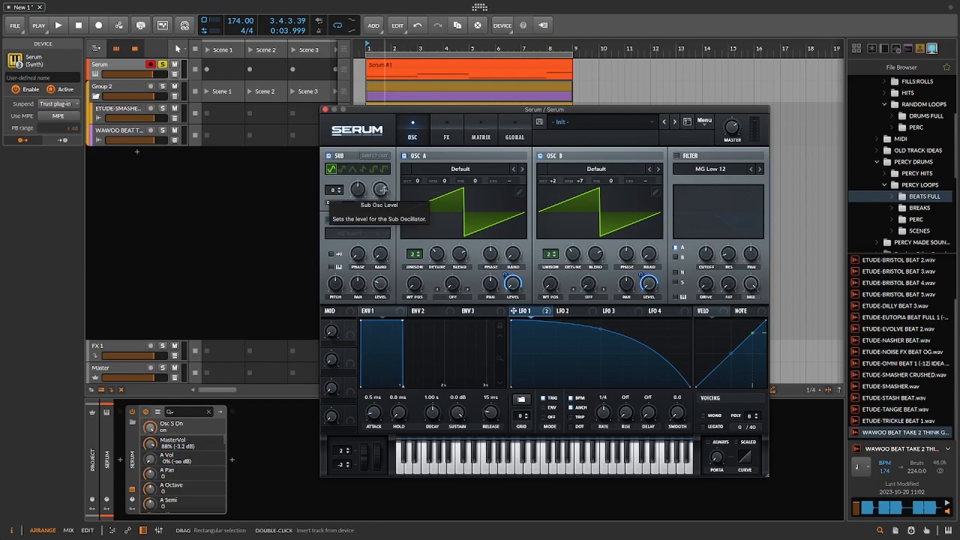
left_click_drag(383, 189, 384, 186)
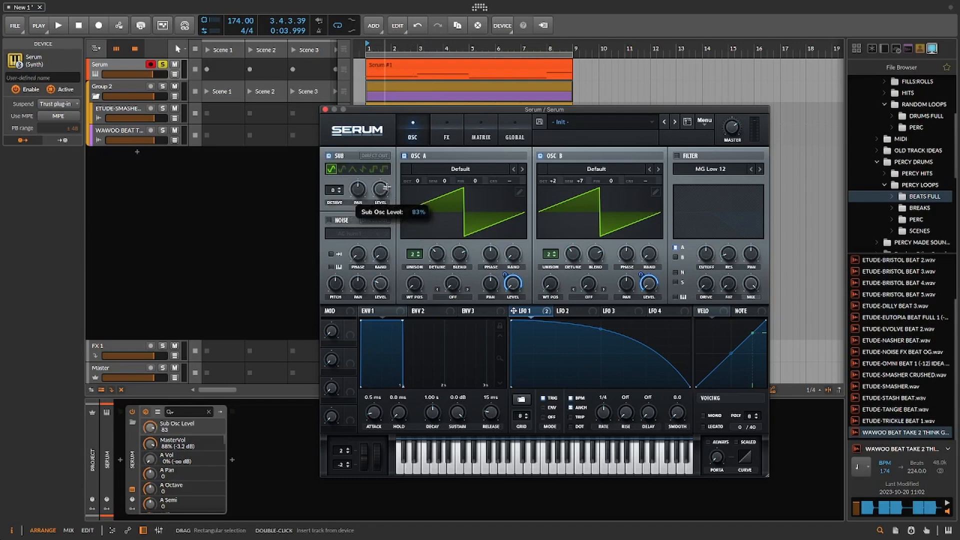
left_click_drag(513, 311, 372, 202)
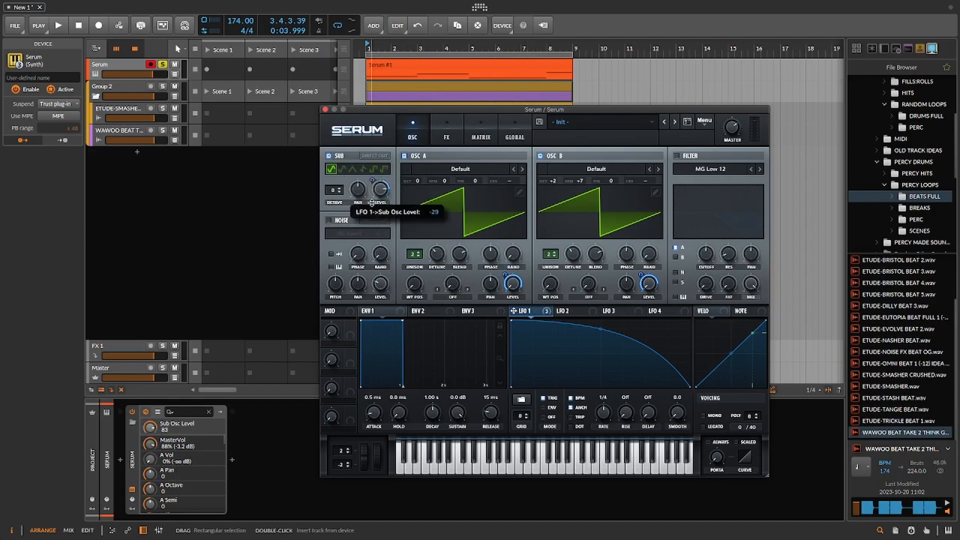
Step: Adjust the LFO 1 modulation amount on the sub oscillator's level to about -12 during playback
key("space")
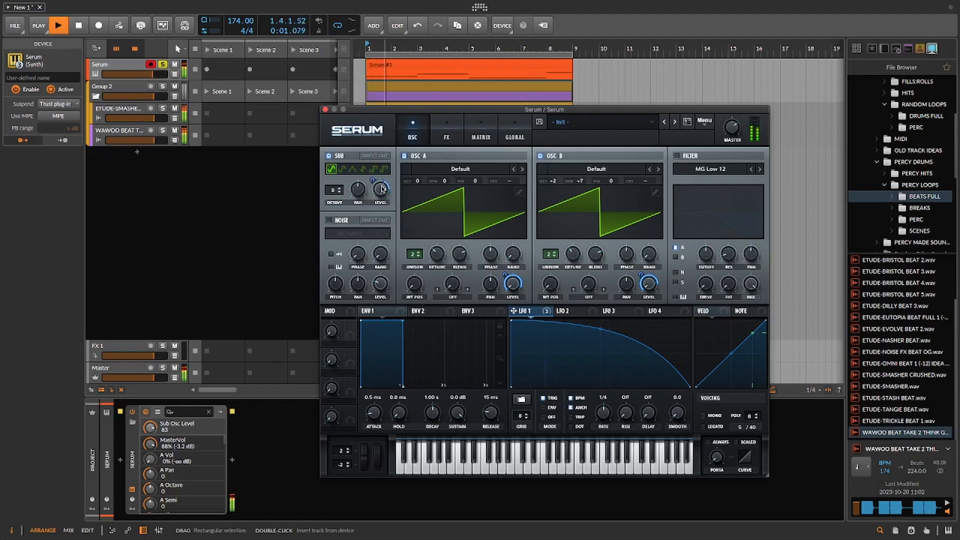
left_click_drag(371, 179, 373, 174)
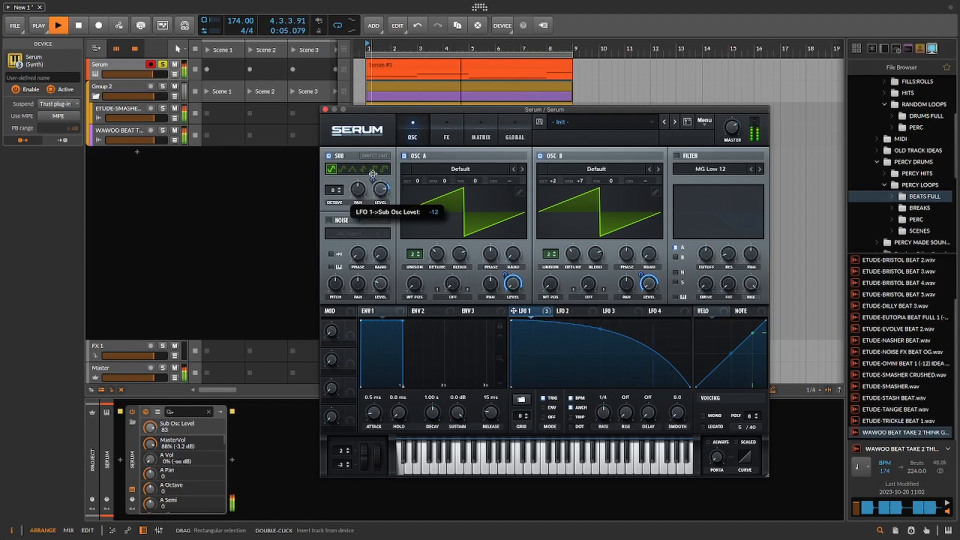
key("space")
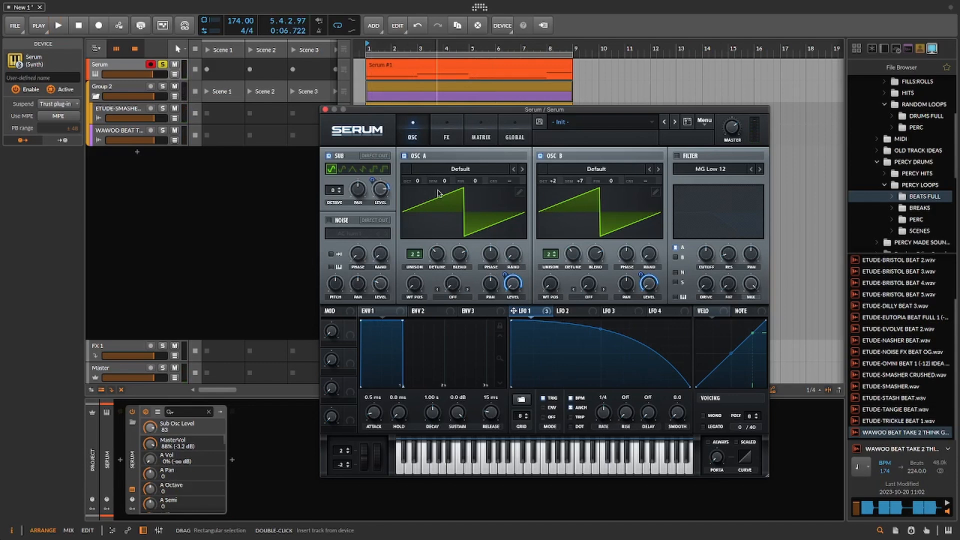
Step: Turn on the filter with the MG Low 18 type and route oscillator B through it
left_click(760, 169)
left_click(678, 156)
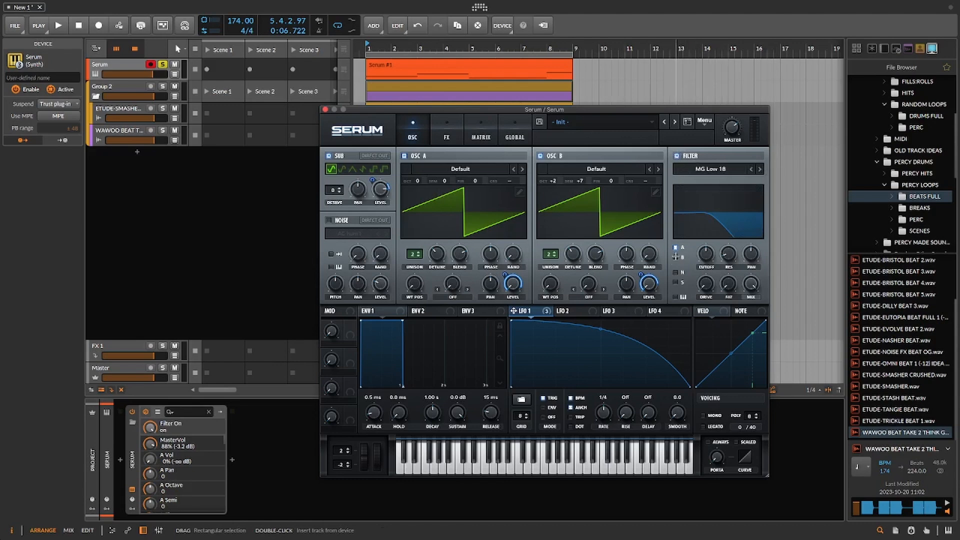
left_click(676, 257)
Step: Enable Direct Out on the sub oscillator, and look at the effects page before returning to the oscillators
left_click(383, 155)
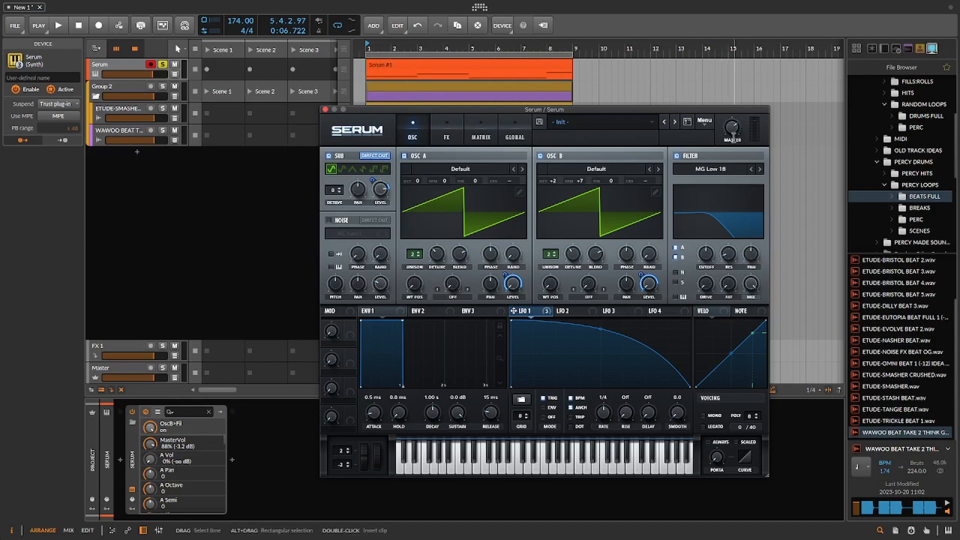
left_click(449, 138)
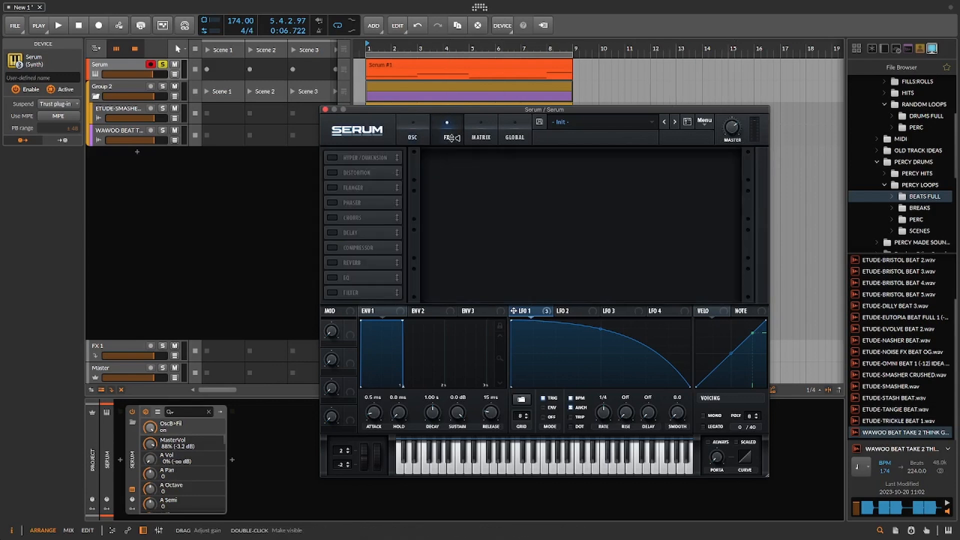
left_click(424, 138)
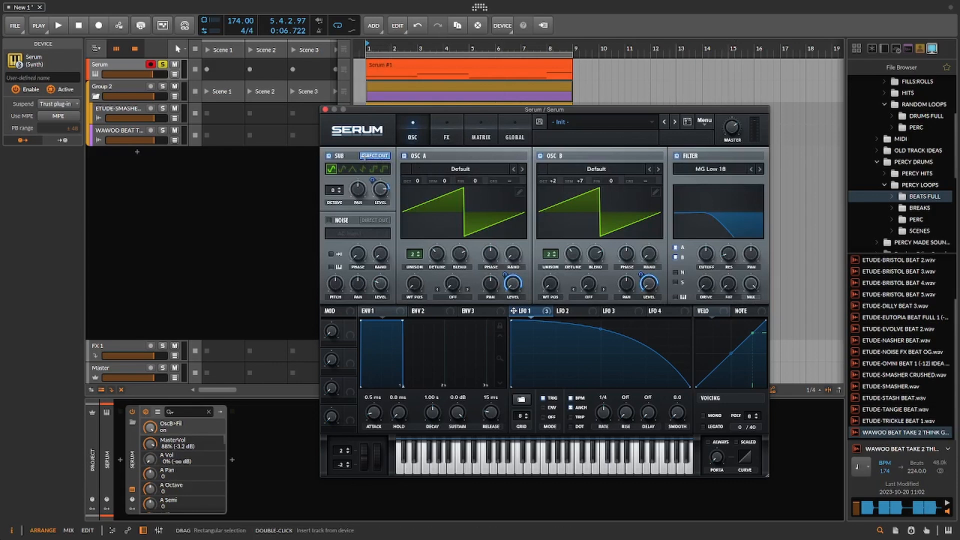
left_click(364, 156)
Step: Lower the filter cutoff to 29 and modulate it with LFO 1, adjusting the modulation amount during playback
left_click_drag(706, 254, 705, 260)
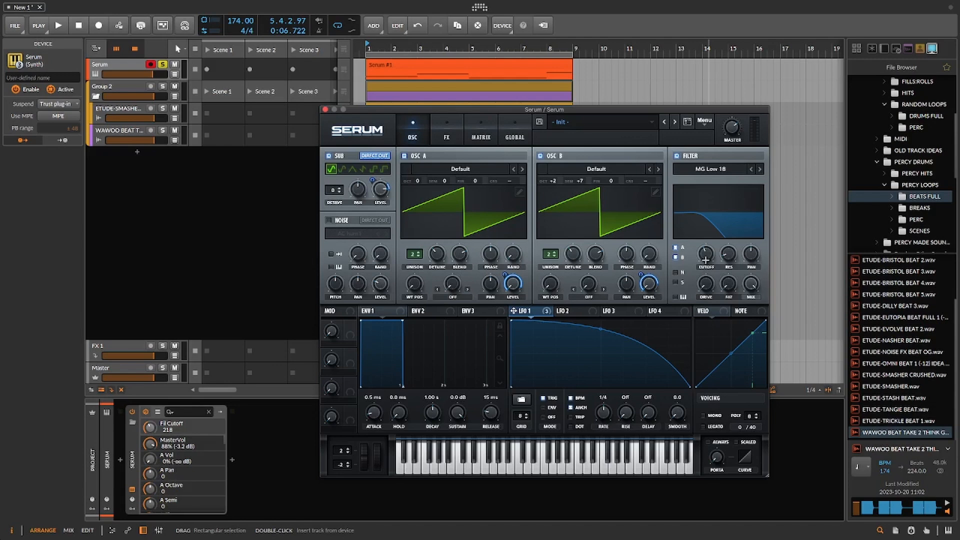
left_click_drag(707, 256, 707, 283)
left_click_drag(514, 310, 694, 270)
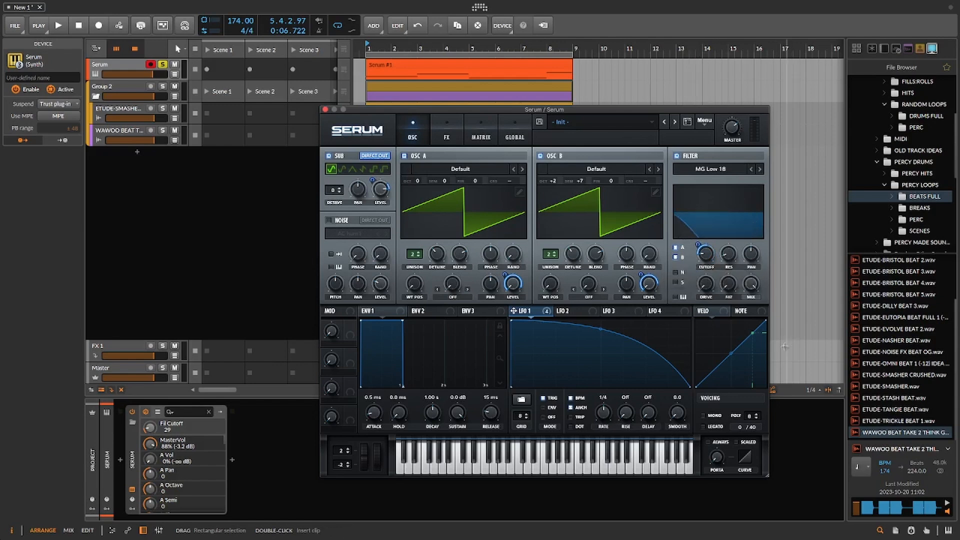
key("space")
left_click_drag(698, 245, 699, 243)
key("space")
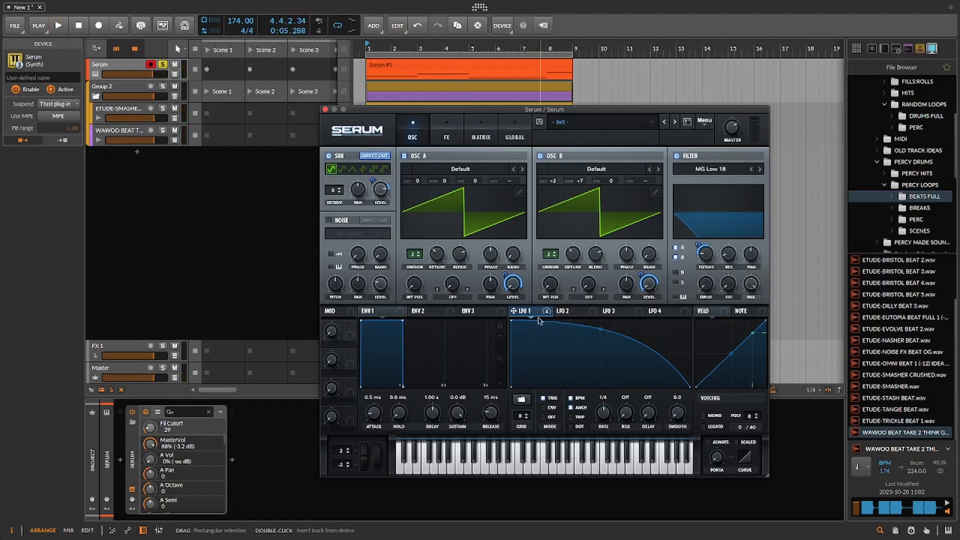
Step: Assign LFO 1 to the filter's Drive and Fat controls, and audition the patch
left_click_drag(524, 311, 690, 309)
left_click_drag(522, 311, 711, 322)
key("space")
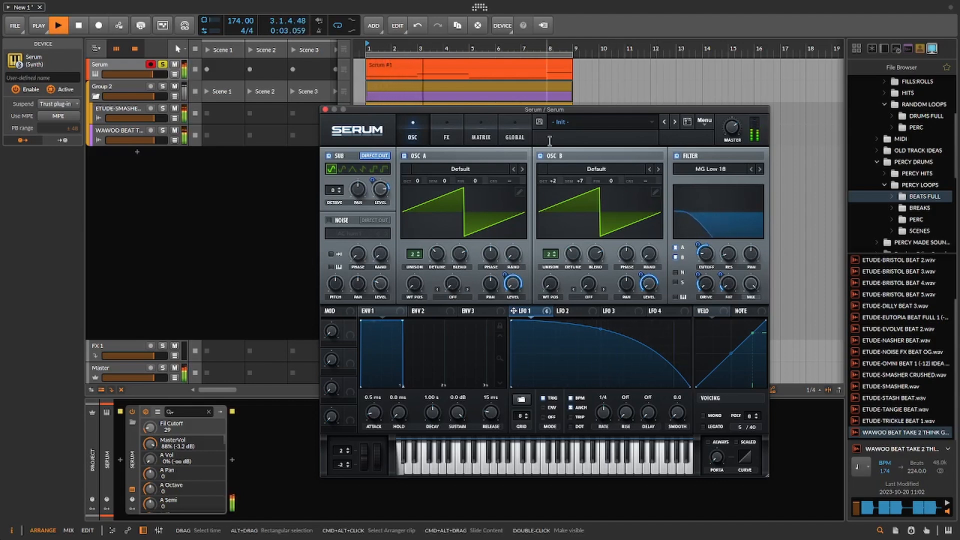
Step: Make the voicing mono with legato, set the portamento time to 140 ms, and audition the glide
key("space")
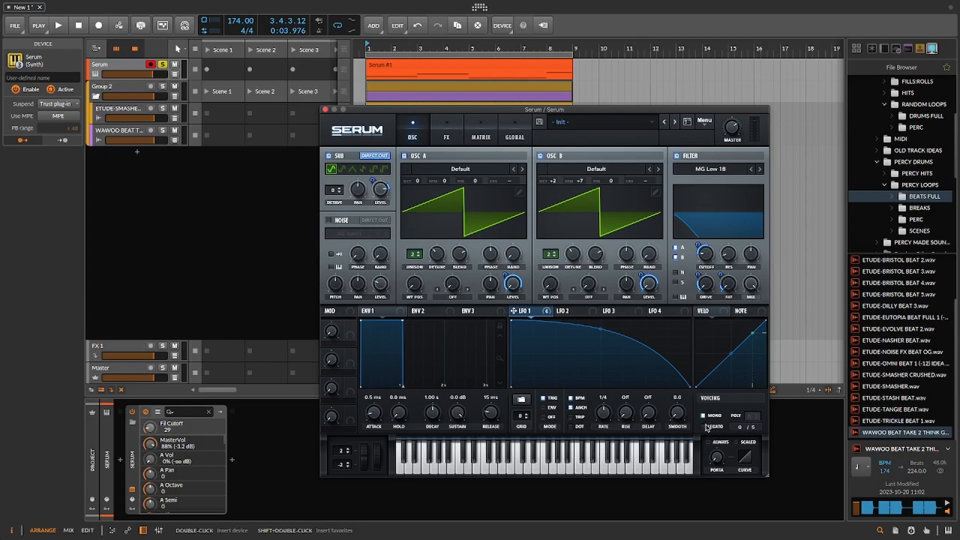
left_click(717, 457)
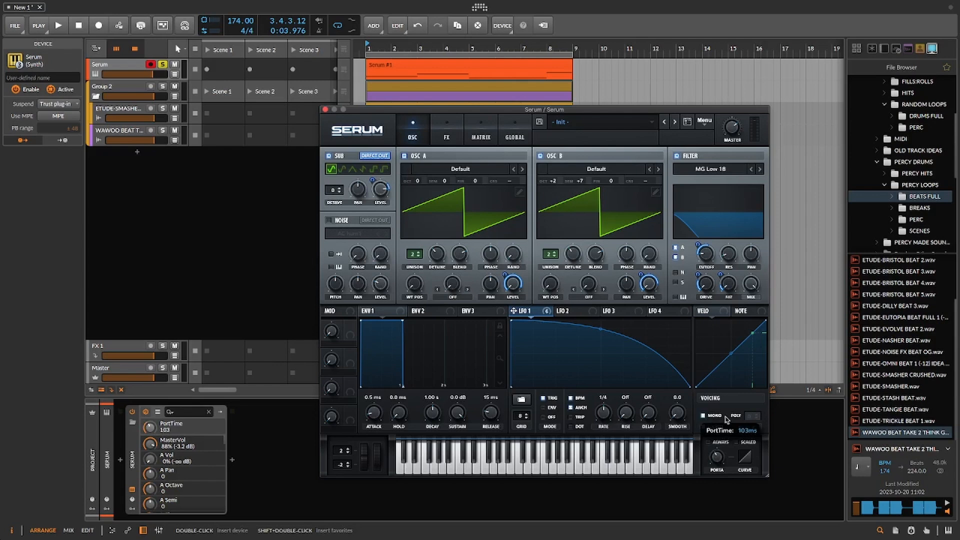
left_click_drag(725, 419, 725, 415)
key("space")
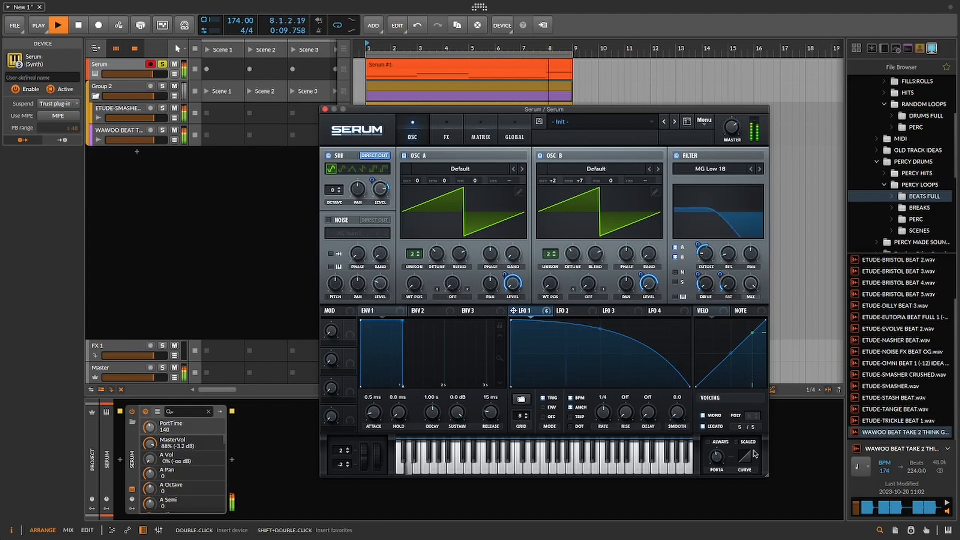
key("space")
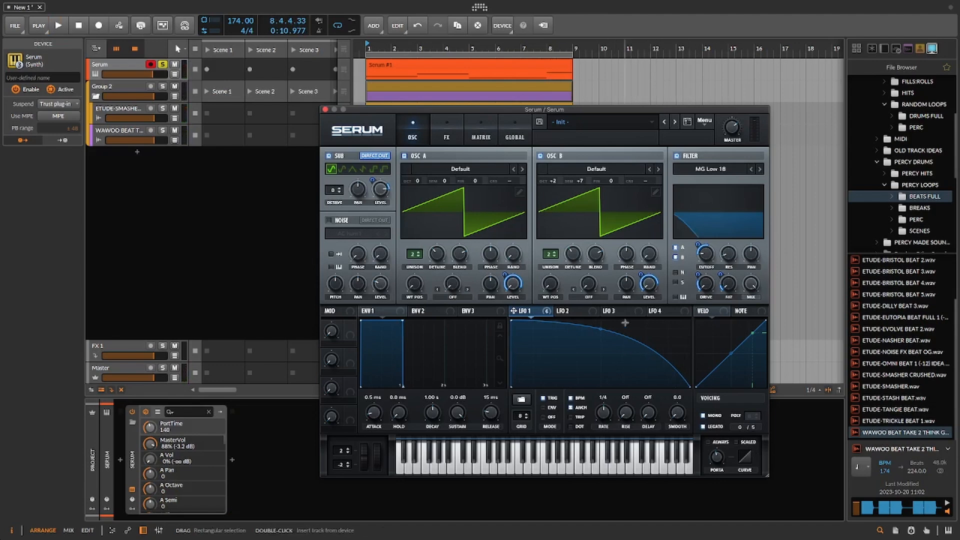
Step: Set envelope 1's attack to 4.5 ms, and shape LFO 2 as a triggered ramp falling steeply from the start
left_click(377, 415)
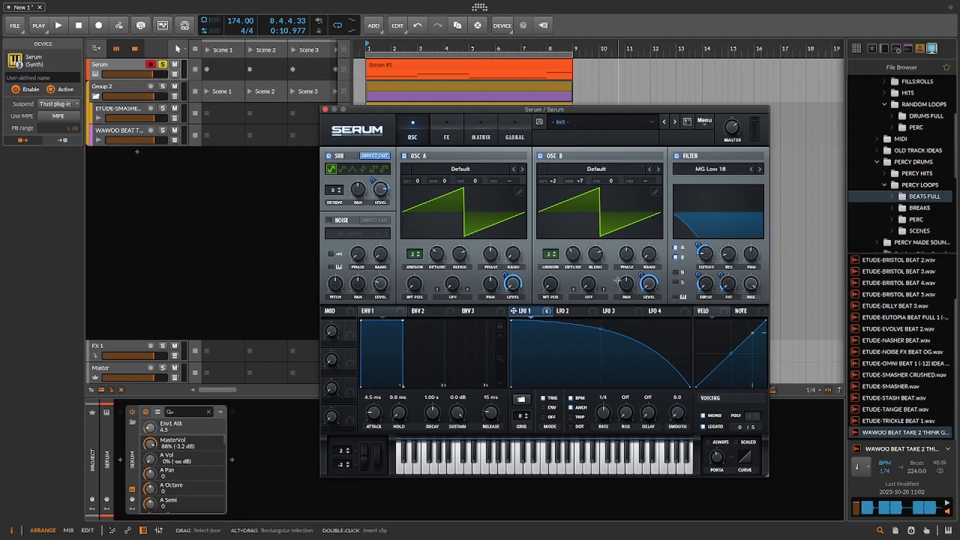
left_click(569, 310)
left_click_drag(600, 322, 511, 320)
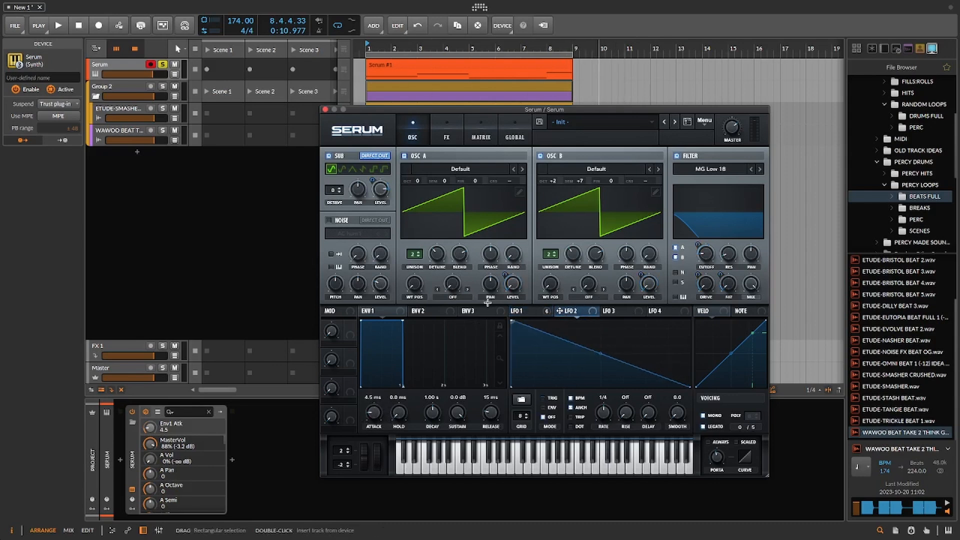
left_click_drag(601, 352, 584, 382)
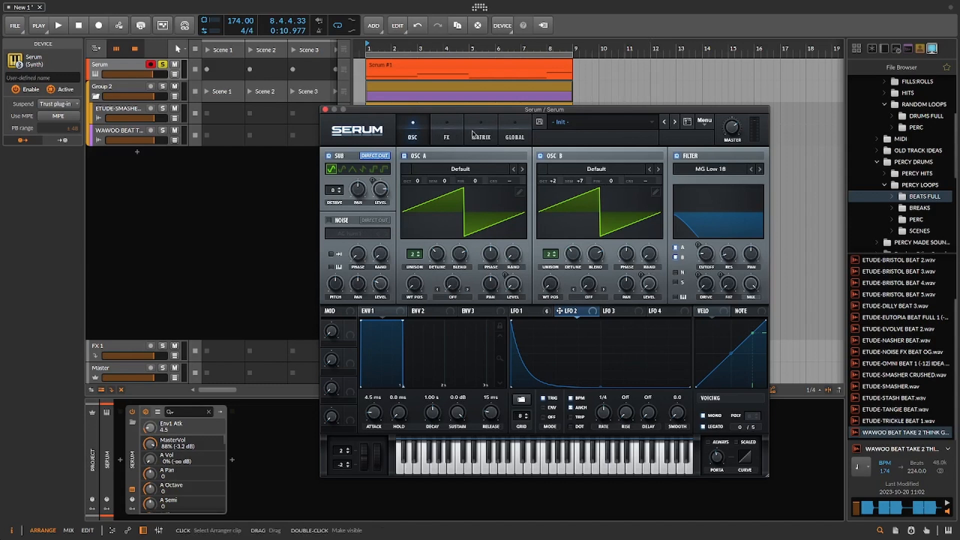
Step: Route LFO 2 to the global master tuning in the modulation matrix with an amount of 12, and audition the pitch modulation
left_click(492, 131)
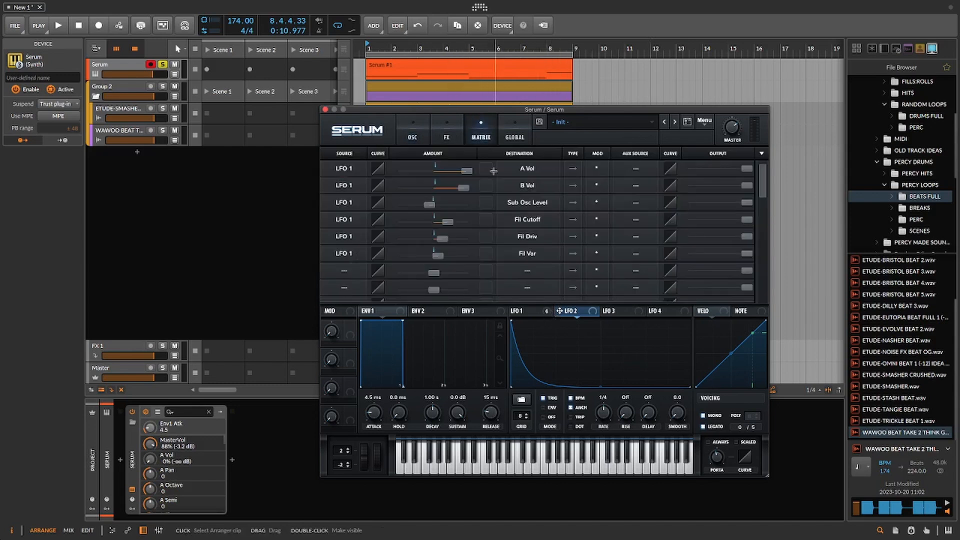
left_click(343, 270)
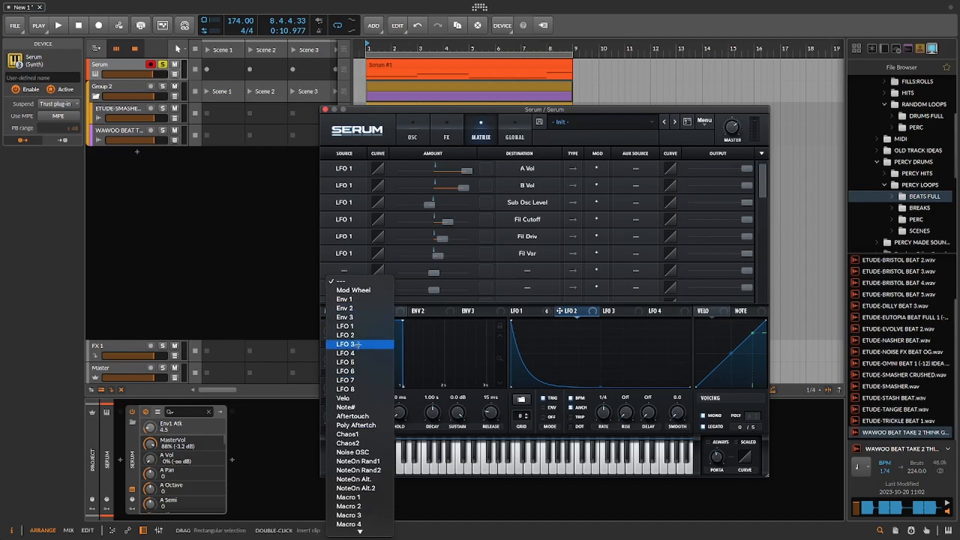
left_click(350, 335)
left_click(542, 271)
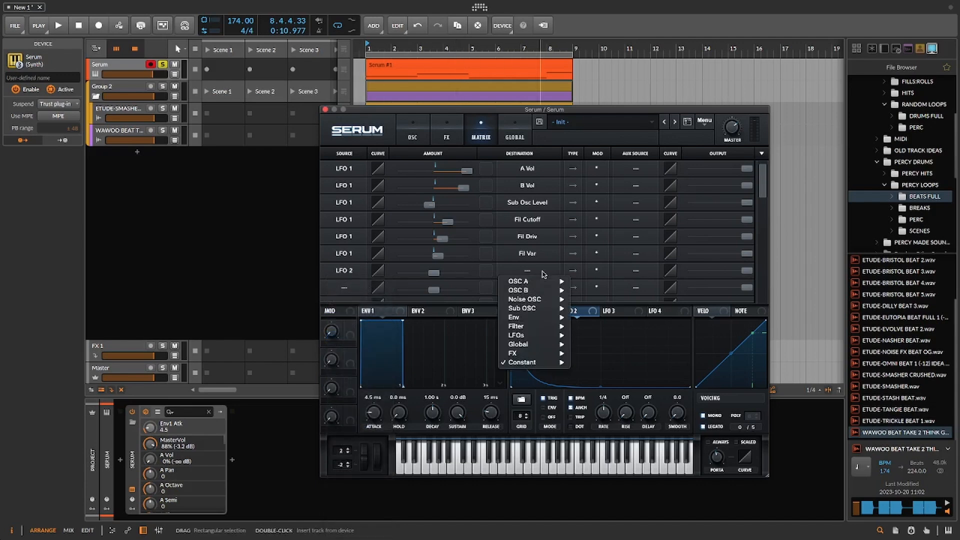
mouse_move(540, 344)
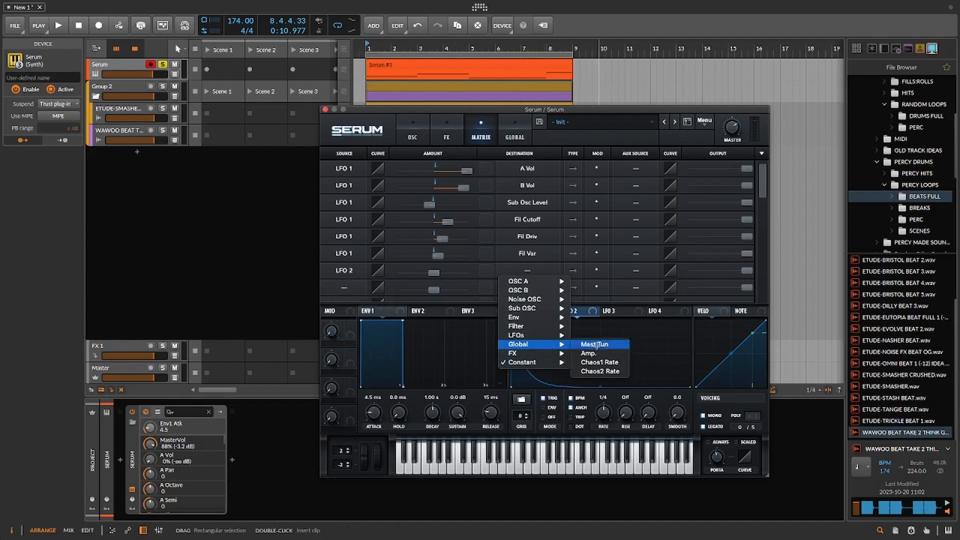
left_click(596, 345)
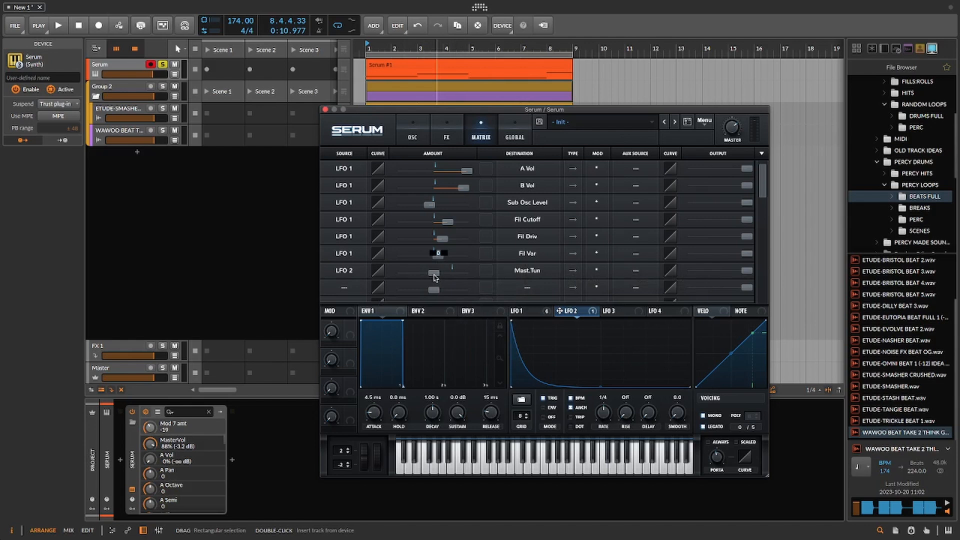
key("Return")
key("space")
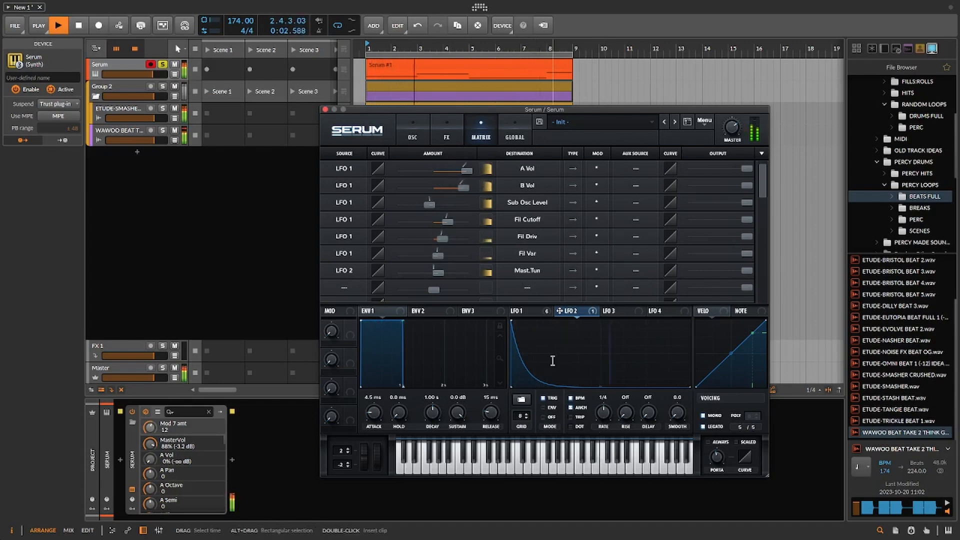
key("space")
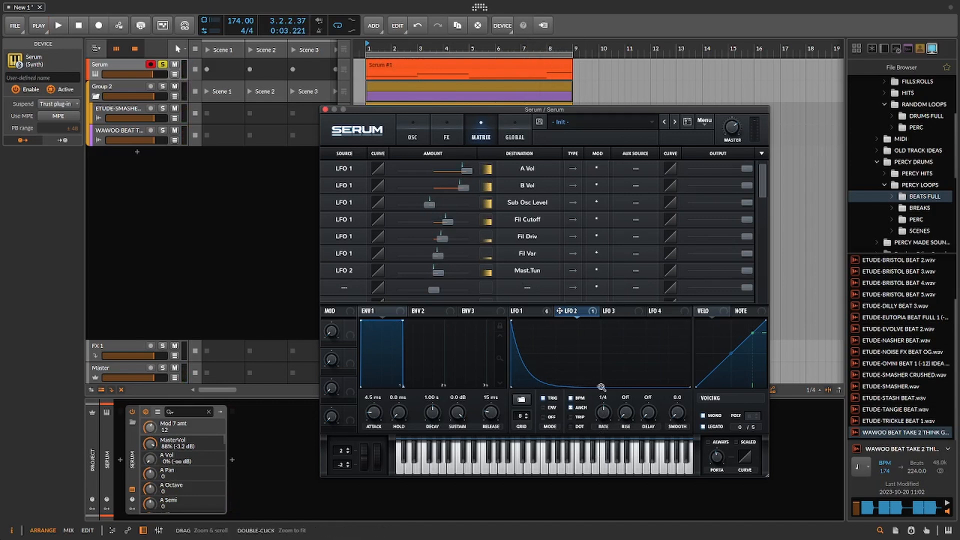
Step: Add a point near the start of LFO 2's curve to shorten its initial drop, fine-tuning it during playback
double_click(532, 374)
left_click_drag(532, 373, 516, 391)
key("space")
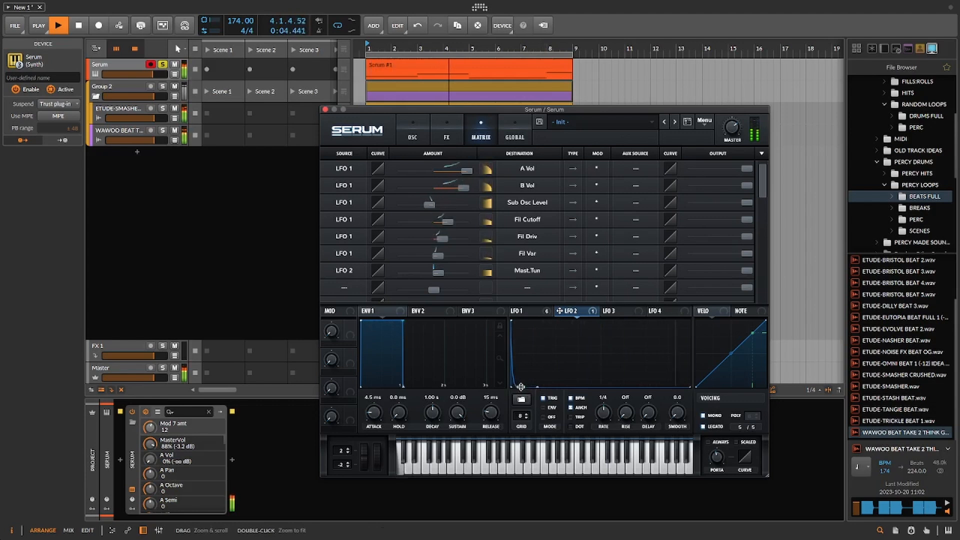
mouse_move(519, 386)
left_mouse_down()
mouse_move(537, 374)
mouse_move(529, 380)
left_mouse_up()
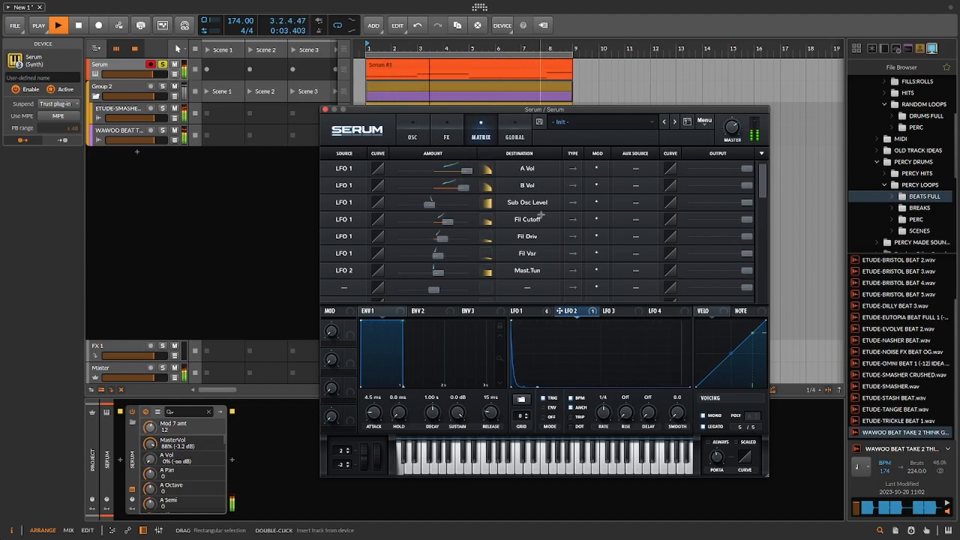
key("space")
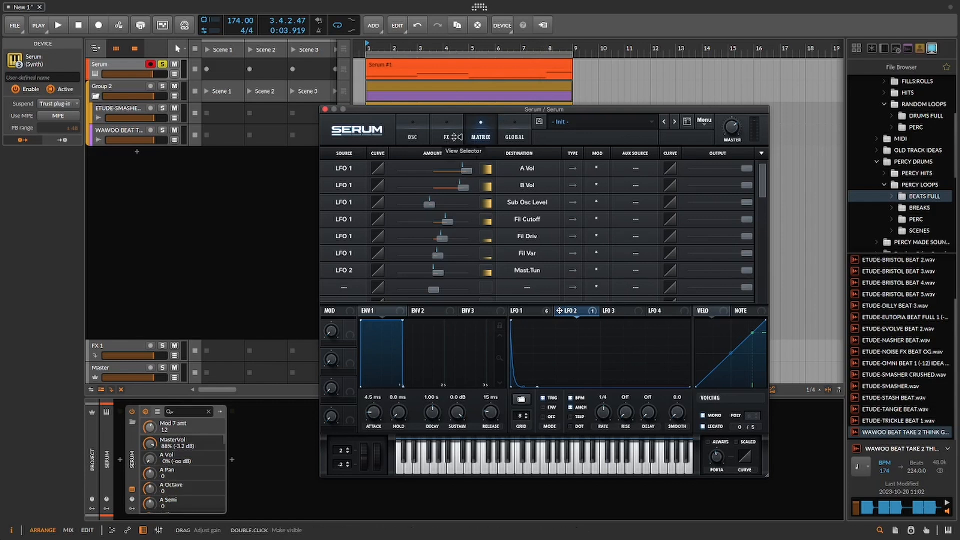
Step: Turn on the distortion effect with the SoftClip type and assign LFO 1 to its Drive
left_click(452, 137)
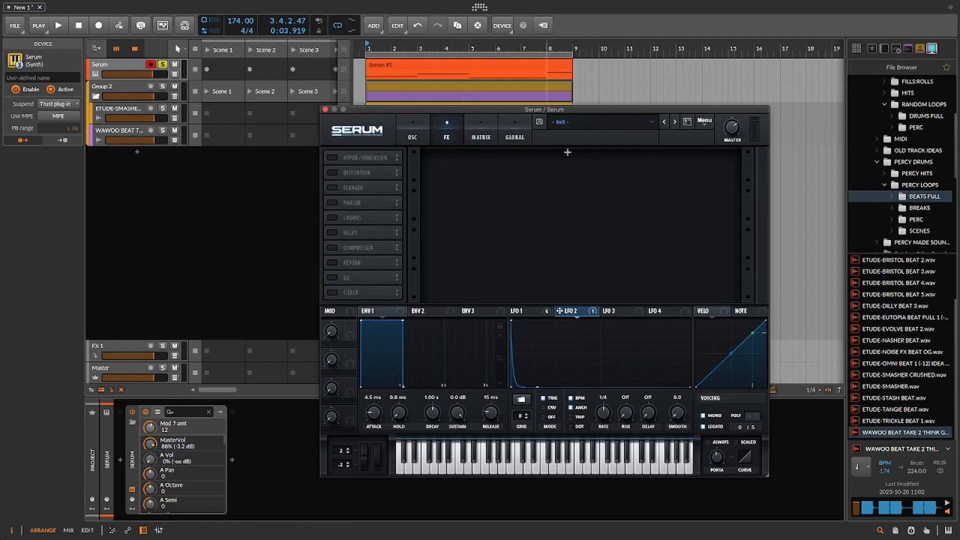
left_click(522, 311)
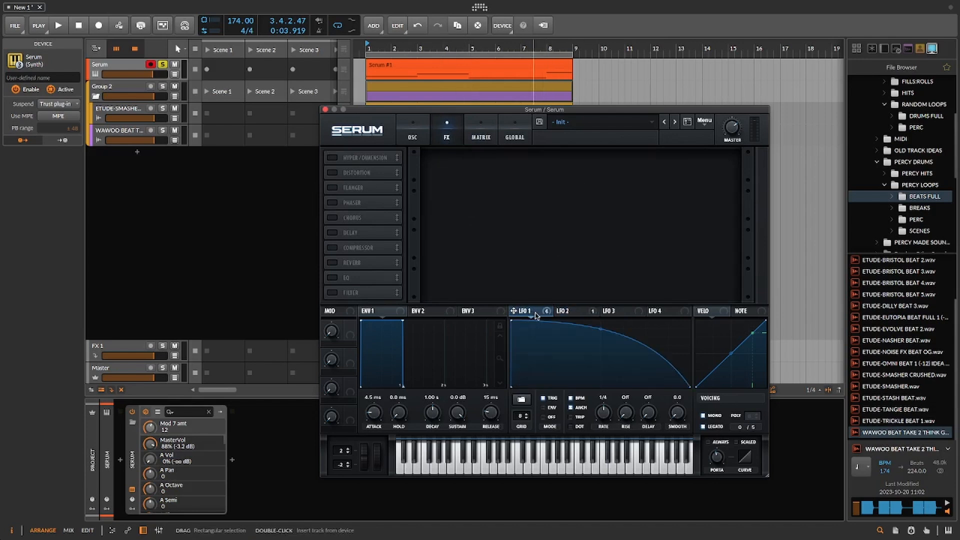
left_click(332, 172)
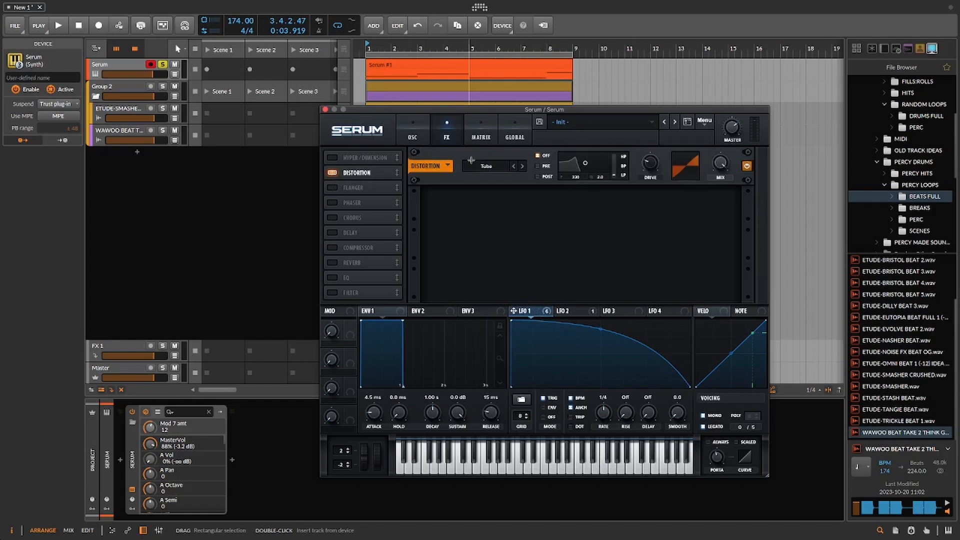
left_click(501, 165)
left_click(501, 187)
left_click_drag(513, 313, 642, 158)
Step: Set the distortion mix to 81% and the drive to 37% during playback, adjusting LFO 1's modulation amount on Drive
key("space")
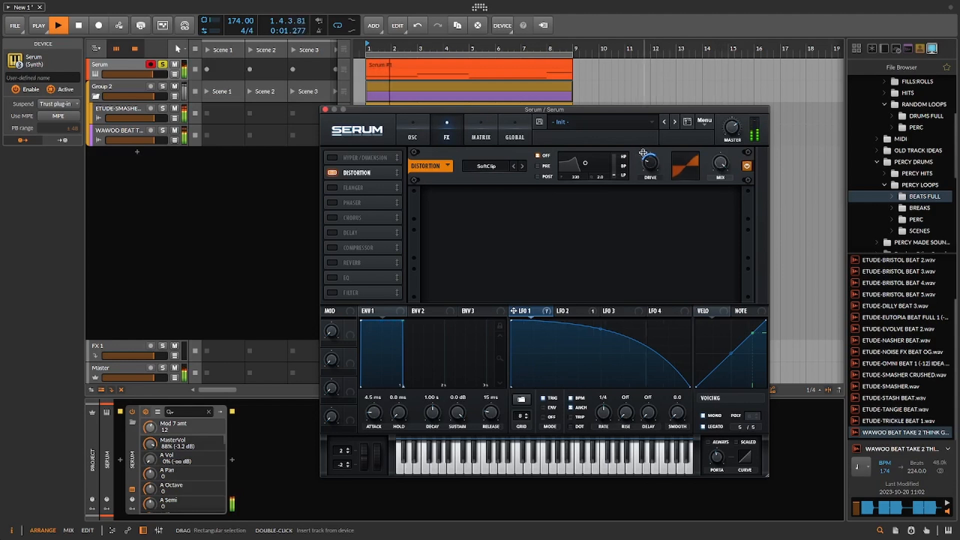
mouse_move(646, 151)
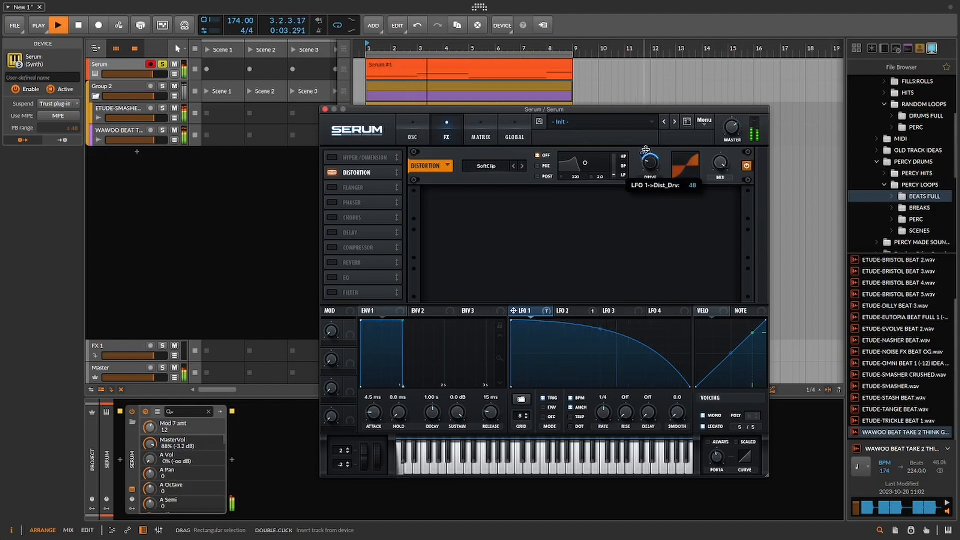
left_click_drag(720, 164, 719, 171)
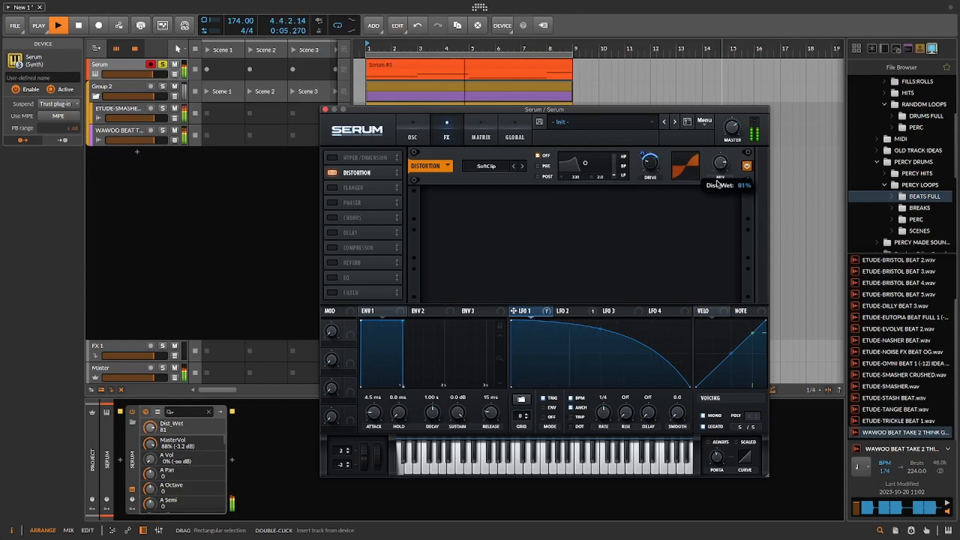
left_click(652, 167)
left_click_drag(654, 163, 640, 159)
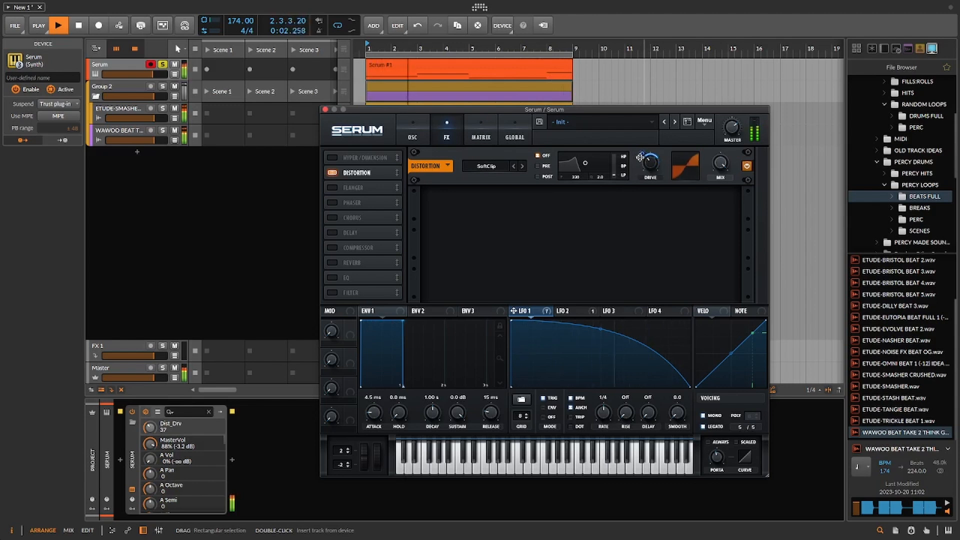
key("space")
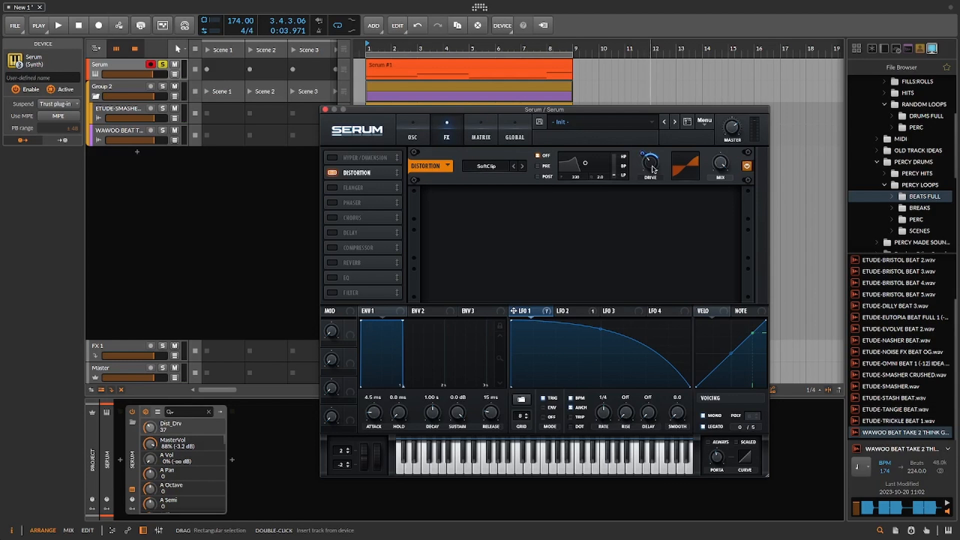
Step: Raise the distortion drive to 69% and readjust its LFO 1 modulation amount while auditioning the patch
key("space")
left_click_drag(652, 167, 654, 160)
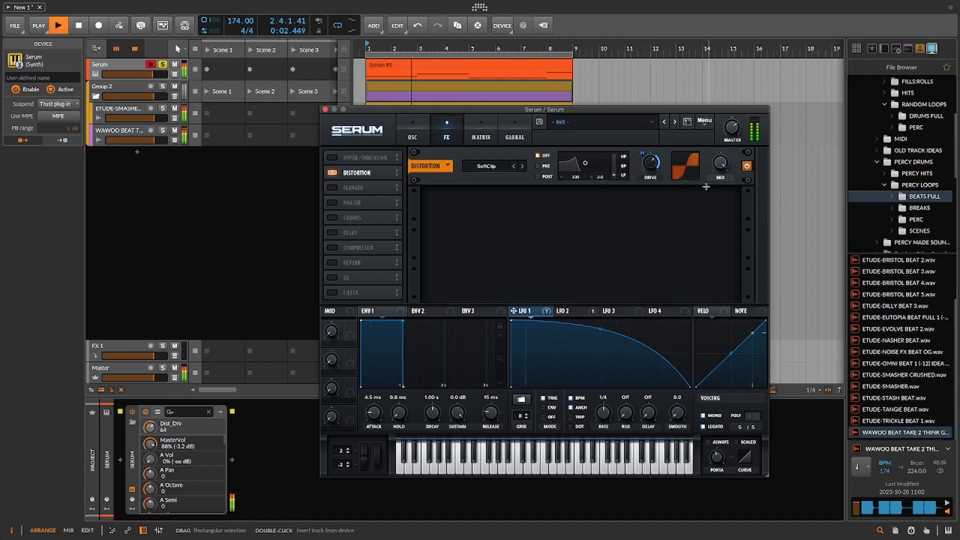
left_click_drag(650, 163, 641, 159)
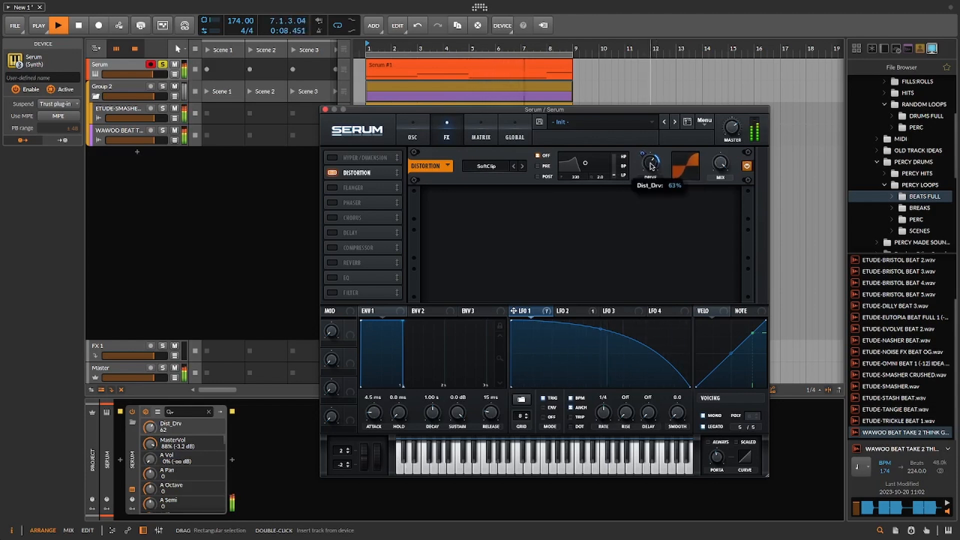
left_click_drag(652, 165, 653, 160)
key("space")
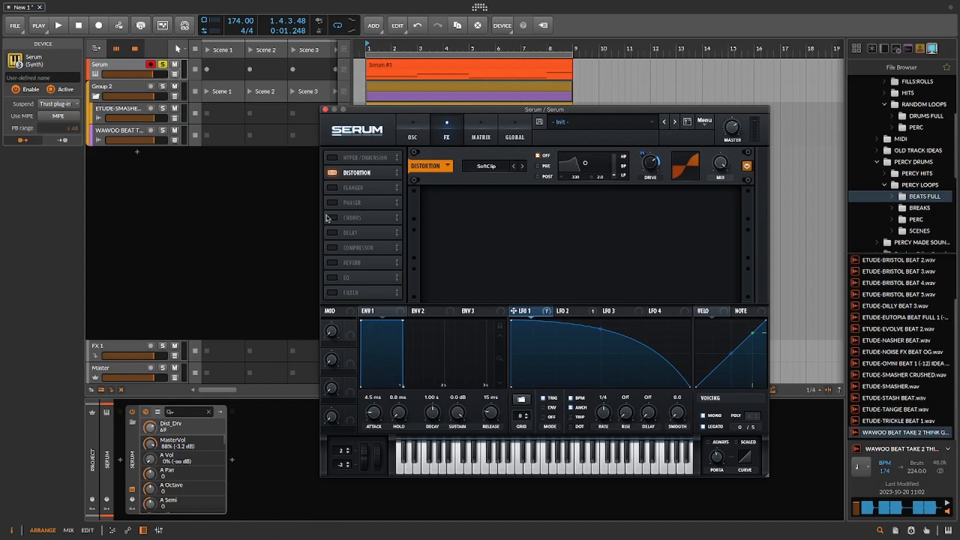
Step: Turn on the compressor effect and set its gain to 8.6 dB while auditioning
left_click(331, 248)
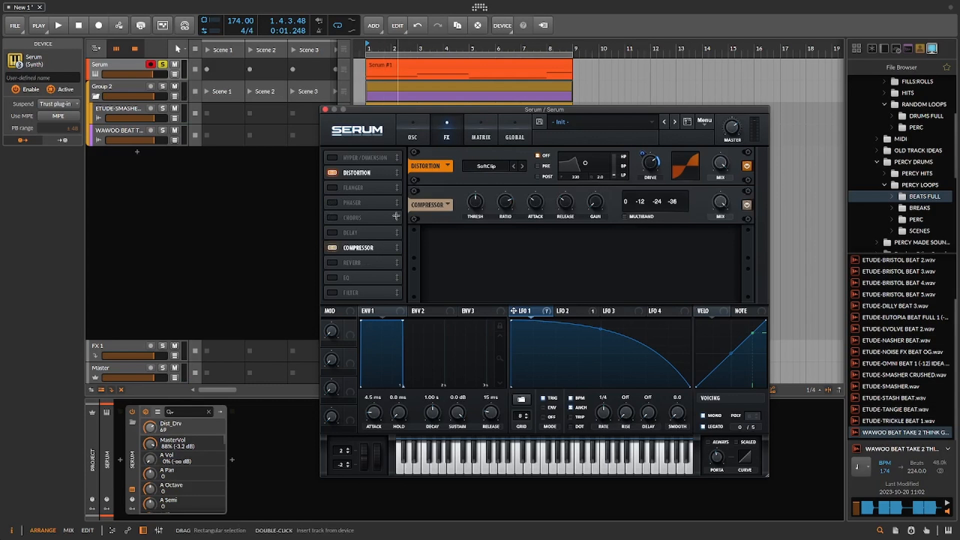
left_click(595, 200)
key("space")
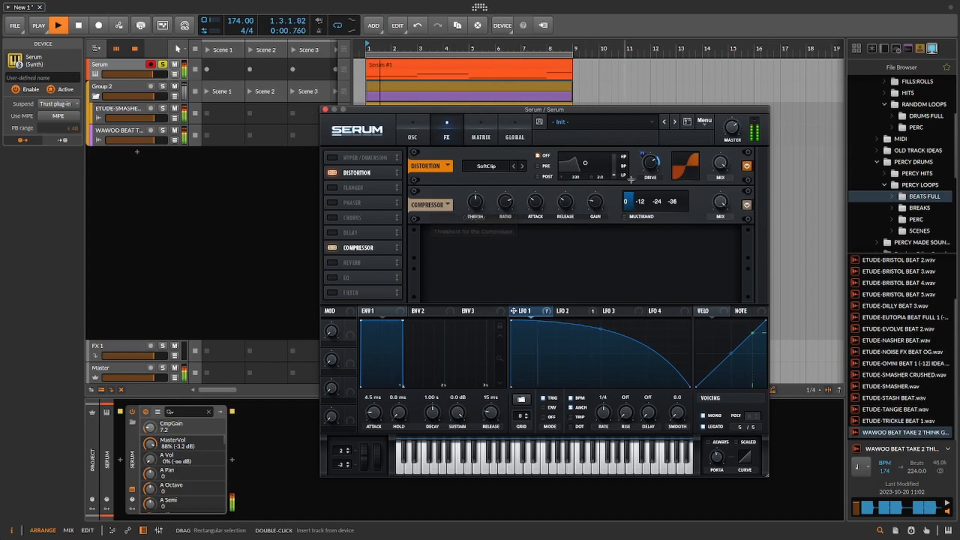
left_click(593, 204)
mouse_move(593, 202)
left_mouse_down()
mouse_move(589, 210)
mouse_move(593, 204)
left_mouse_up()
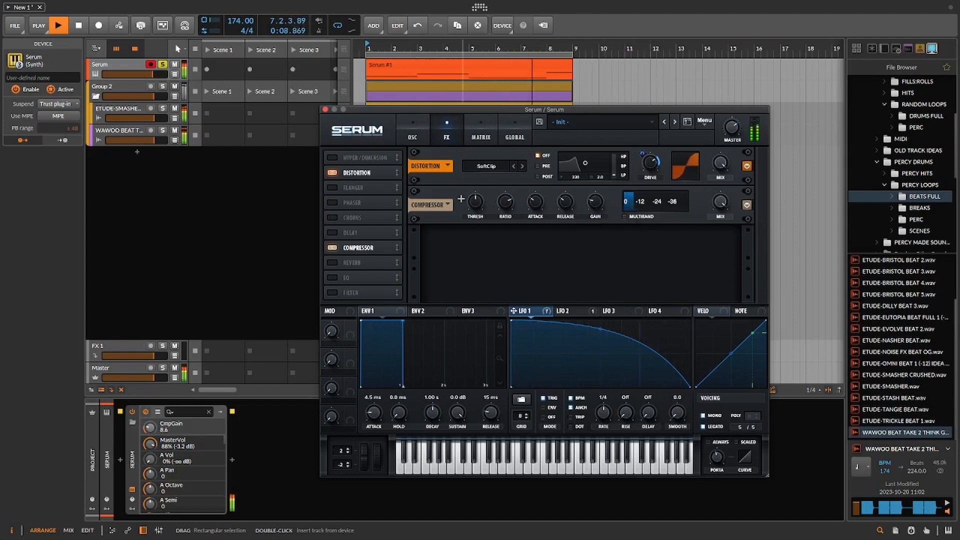
Step: Adjust the compressor threshold and lower its gain to 4.6 dB during playback
left_click(475, 210)
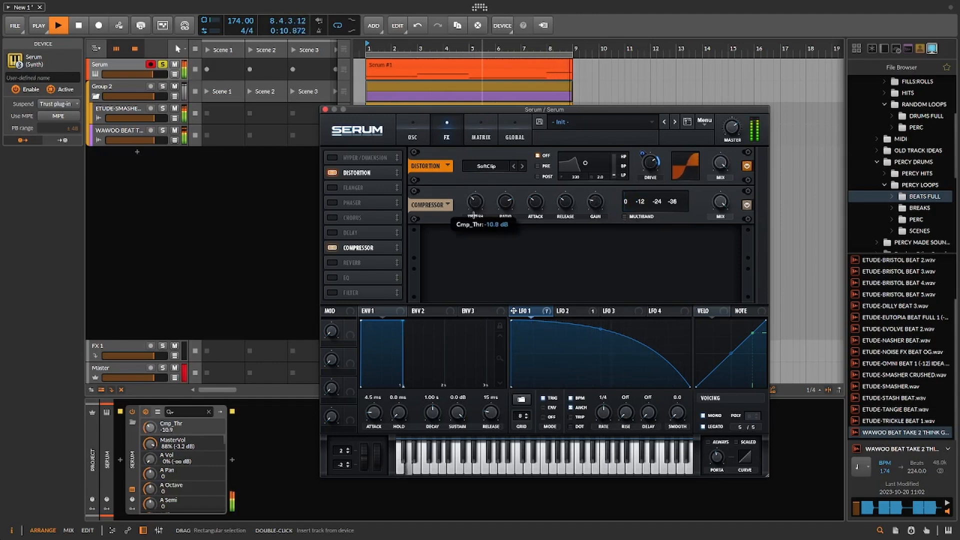
left_click_drag(473, 215, 473, 207)
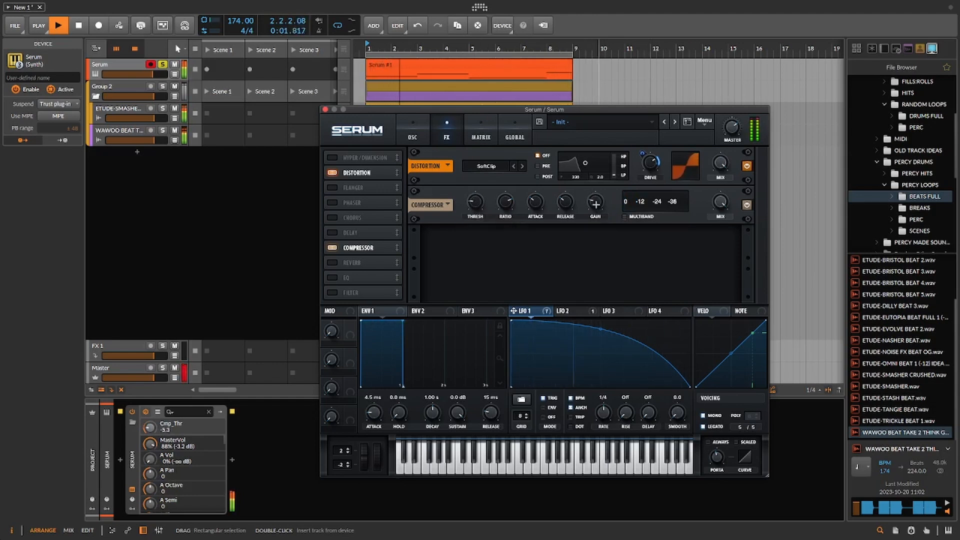
left_click_drag(595, 203, 592, 208)
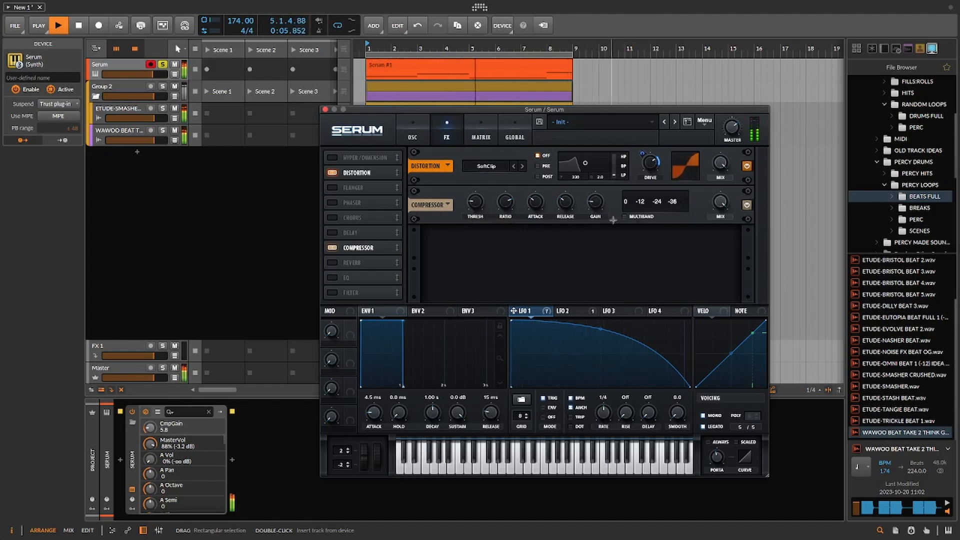
left_click_drag(594, 201, 594, 203)
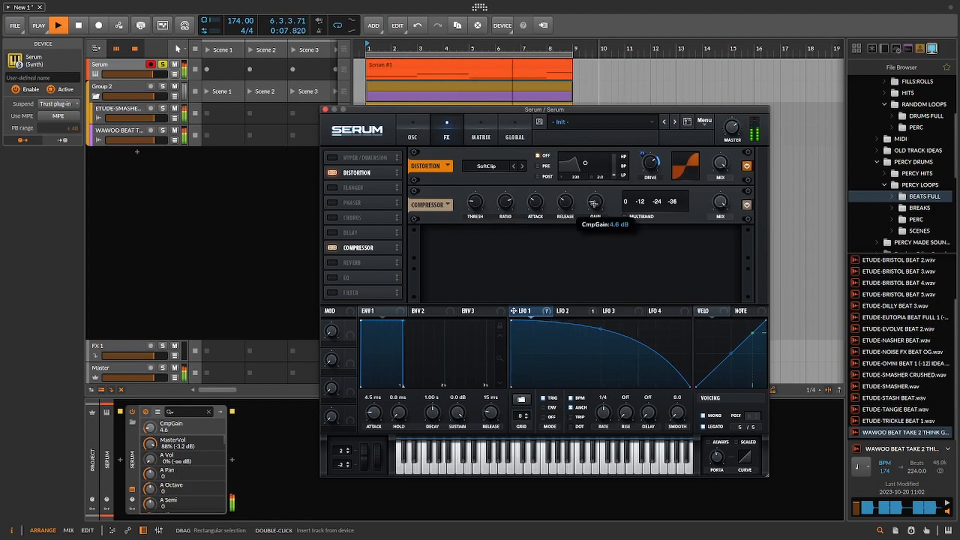
Step: Set the compressor threshold to about -6.5 dB and its gain to 5.3 dB while auditioning, and stop playback
left_click(478, 202)
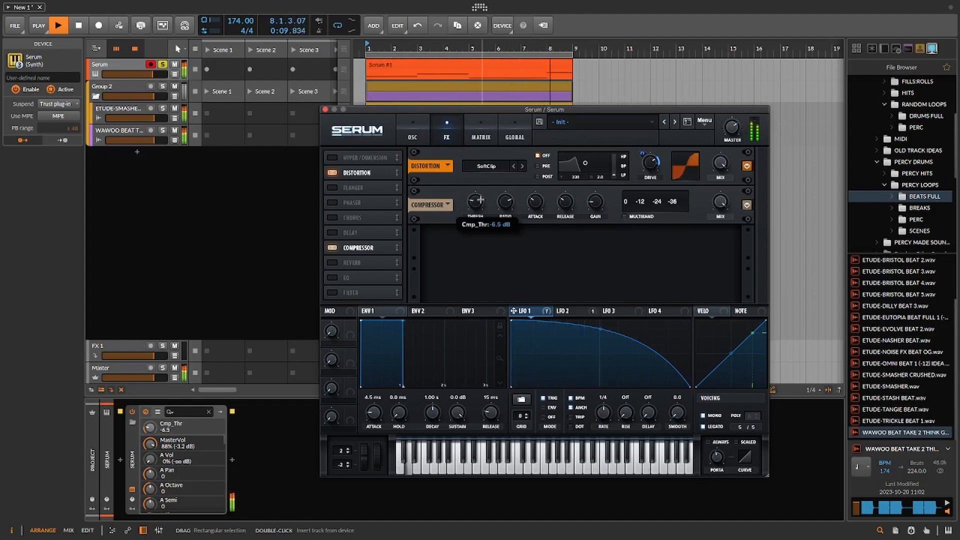
left_click_drag(595, 203, 596, 205)
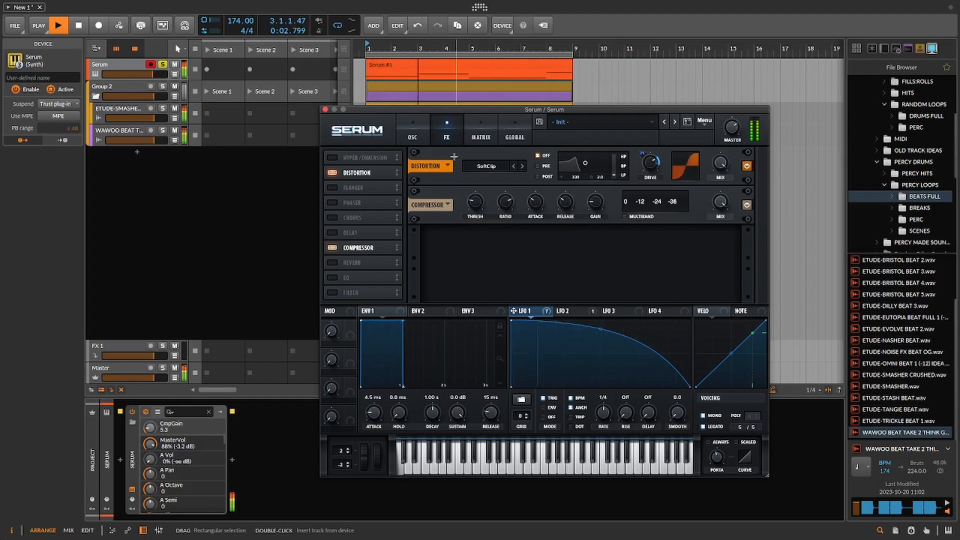
key("space")
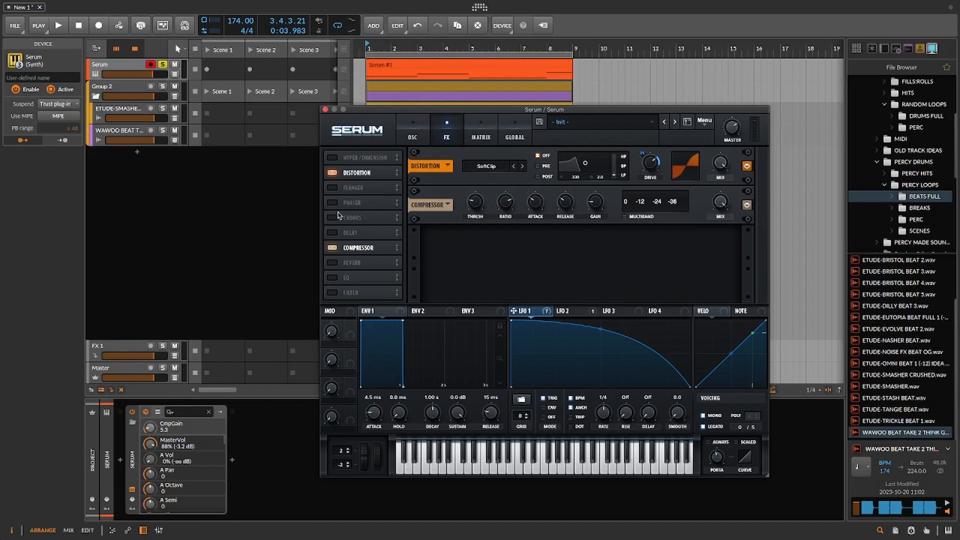
Step: Turn on the EQ effect and make its lower band a low cut at about 203 Hz while auditioning
left_click(333, 278)
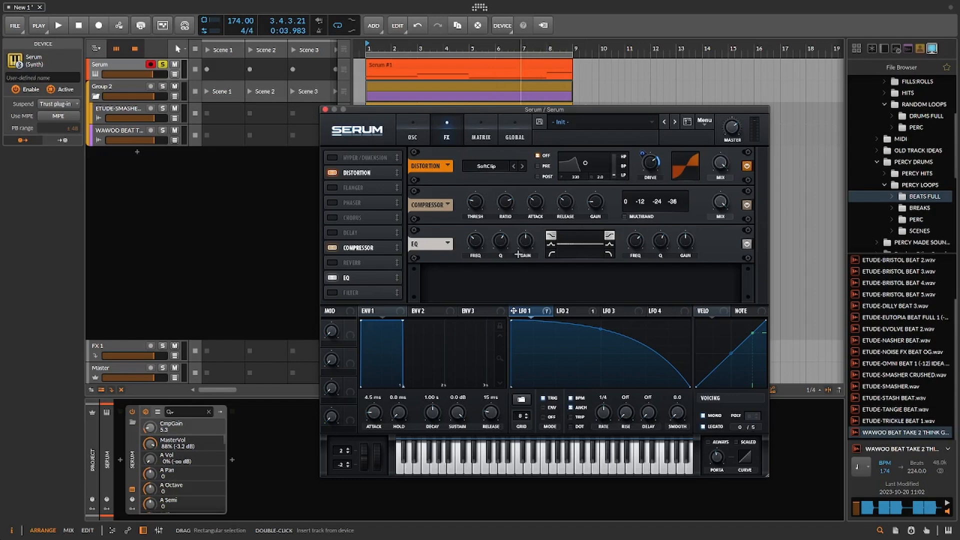
key("space")
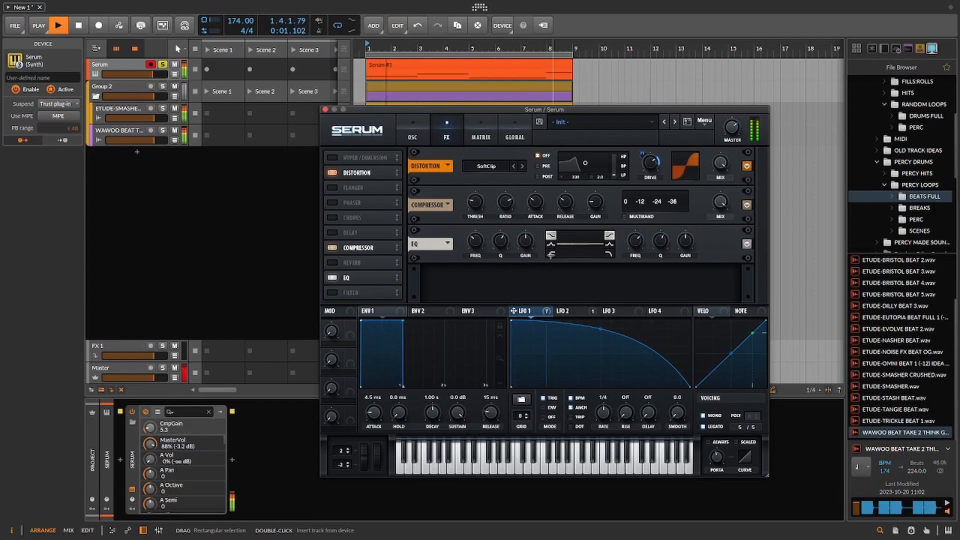
left_click(550, 254)
mouse_move(475, 238)
left_mouse_down()
mouse_move(484, 230)
mouse_move(467, 242)
mouse_move(474, 235)
left_mouse_up()
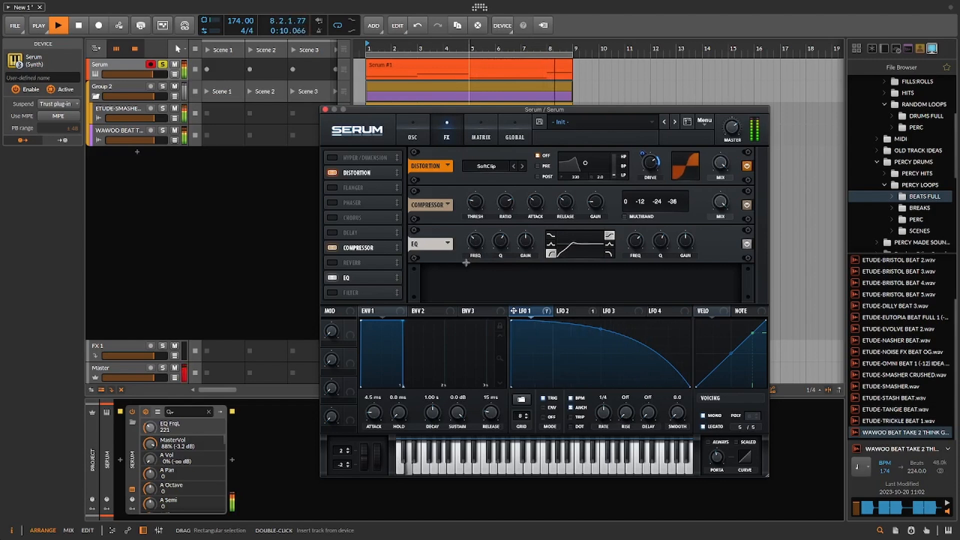
key("space")
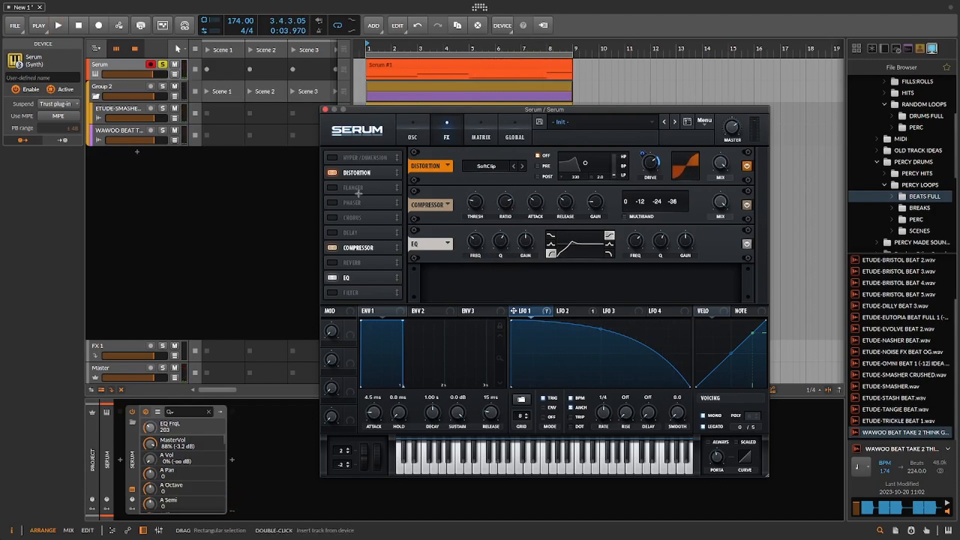
Step: Turn on the chorus effect, place it after the EQ in the effects chain and lower its mix
left_click(332, 218)
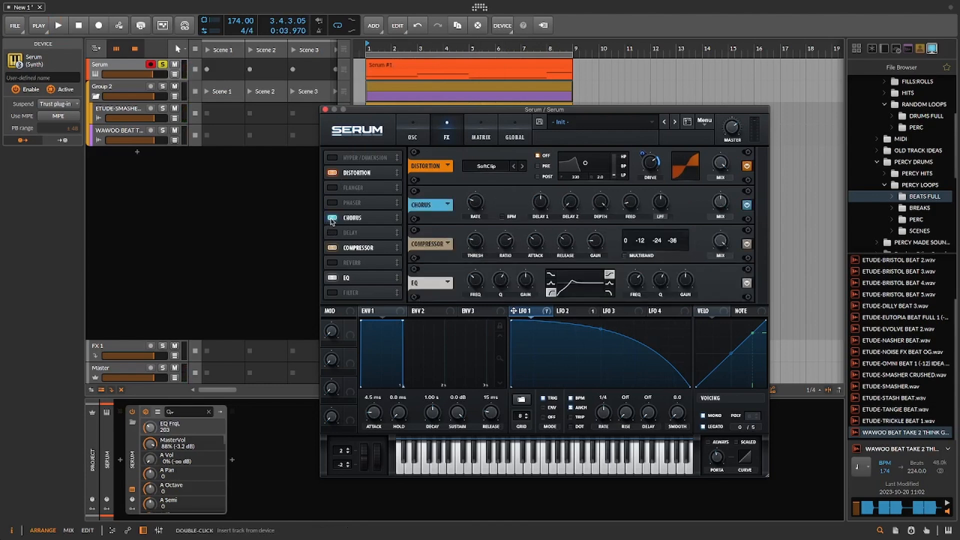
left_click_drag(356, 218, 371, 282)
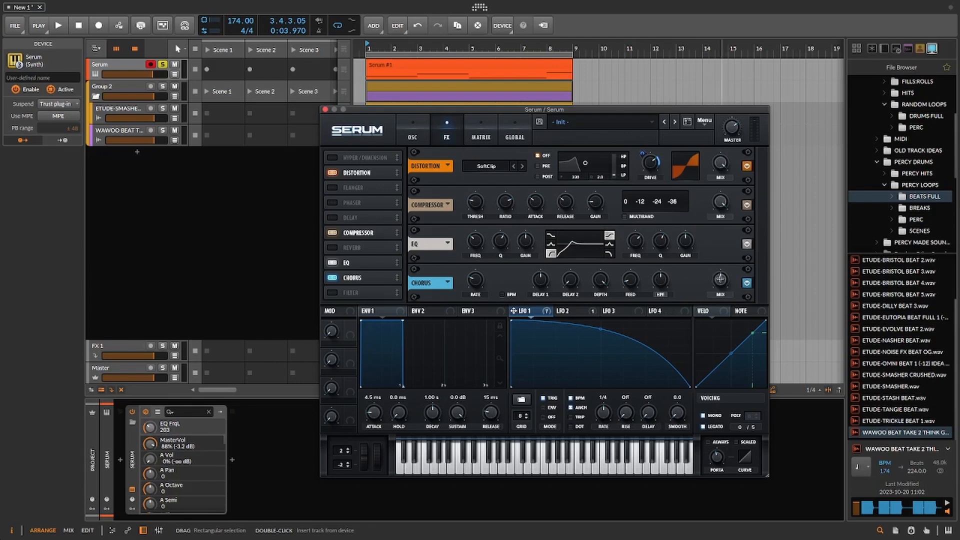
left_click_drag(720, 280, 717, 306)
key("space")
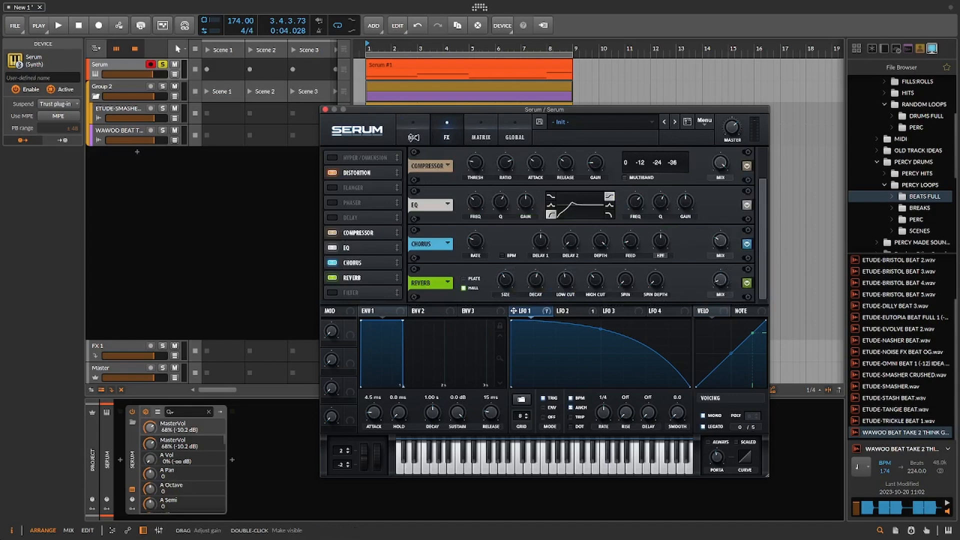
Step: Assign Macro 1 to the filter cutoff and sweep the macro during playback to audition it
left_click(413, 135)
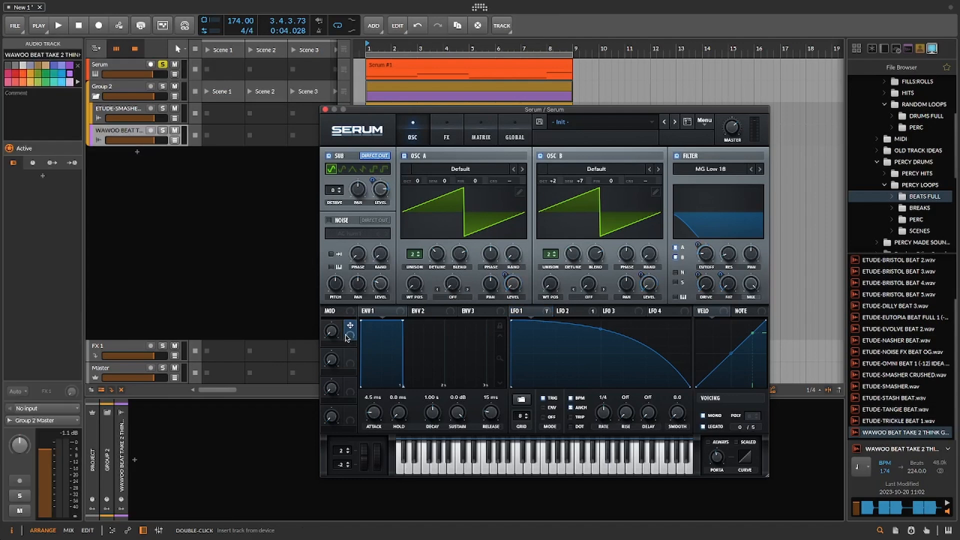
left_click_drag(350, 326, 714, 256)
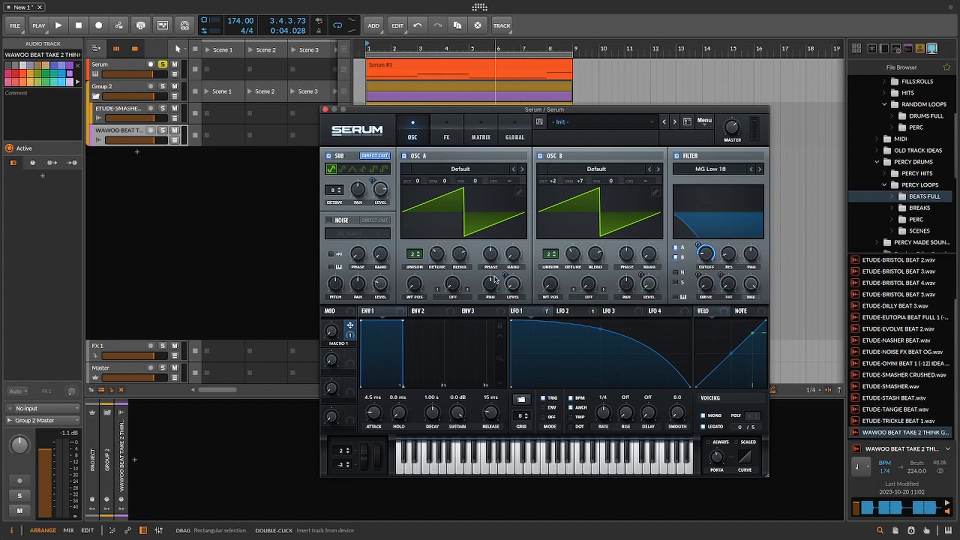
key("space")
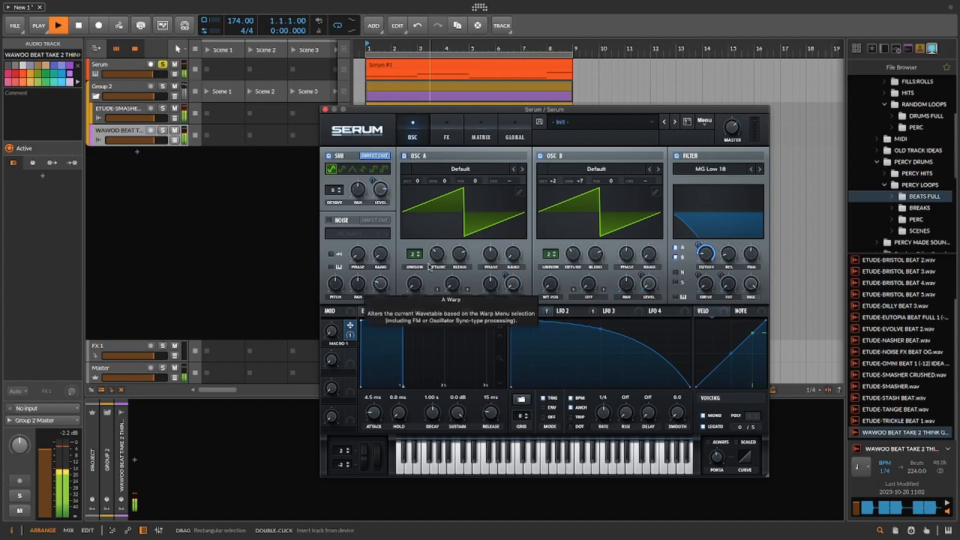
left_click_drag(332, 334, 338, 365)
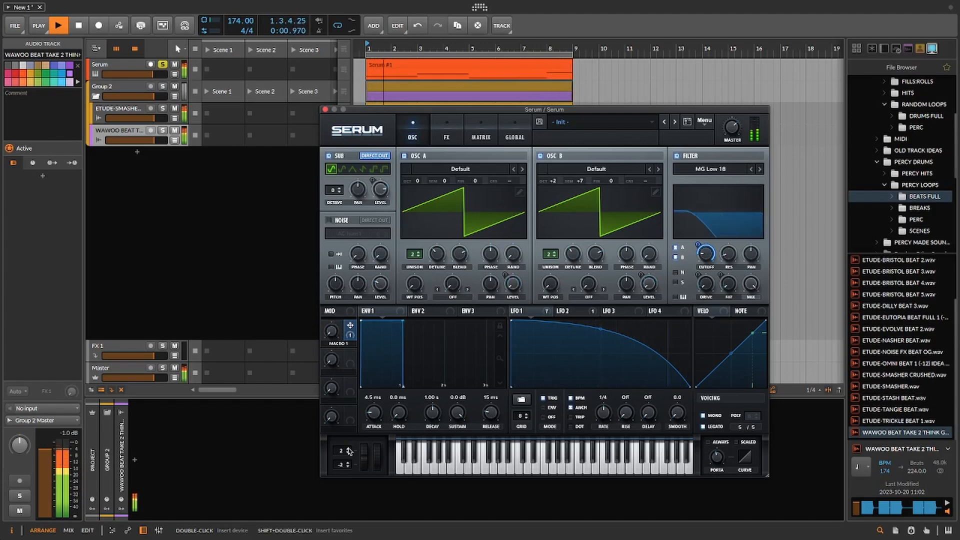
key("space")
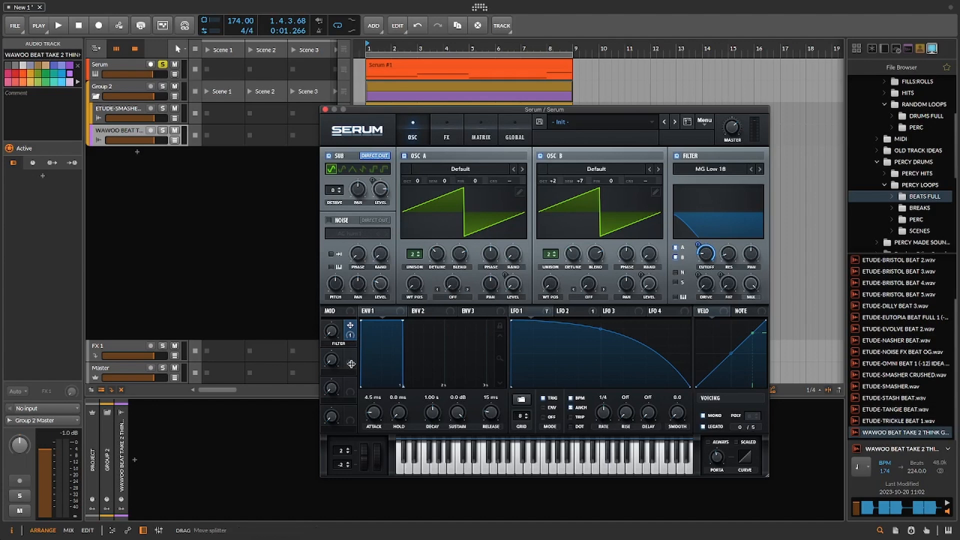
Step: Set oscillator A's warp mode to FM (From B), assign Macro 2 to the warp amount and audition the macro
left_click(453, 296)
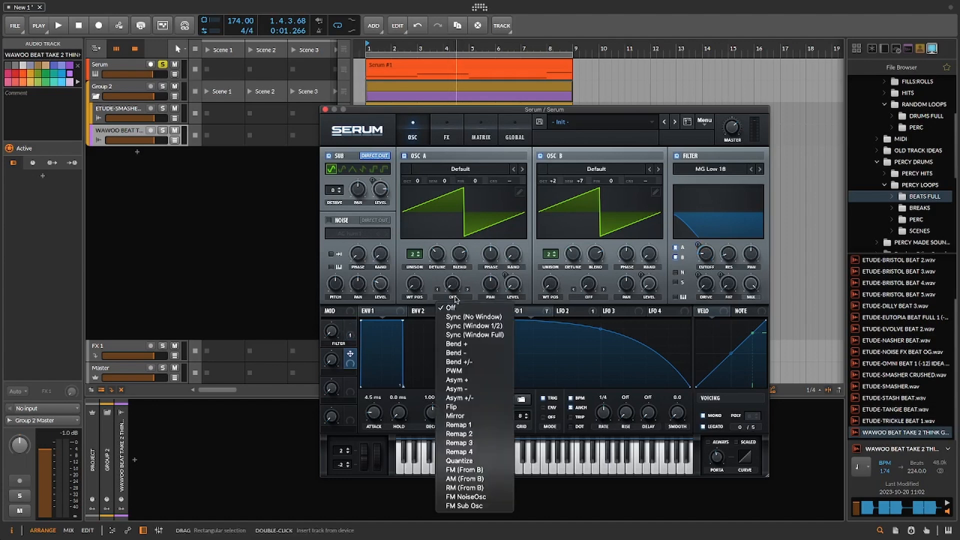
left_click(474, 470)
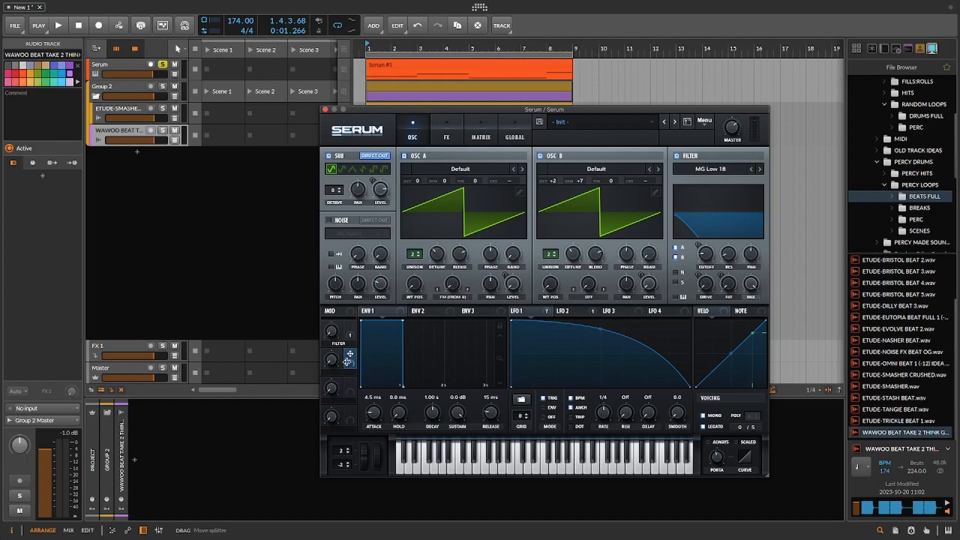
left_click_drag(347, 361, 455, 289)
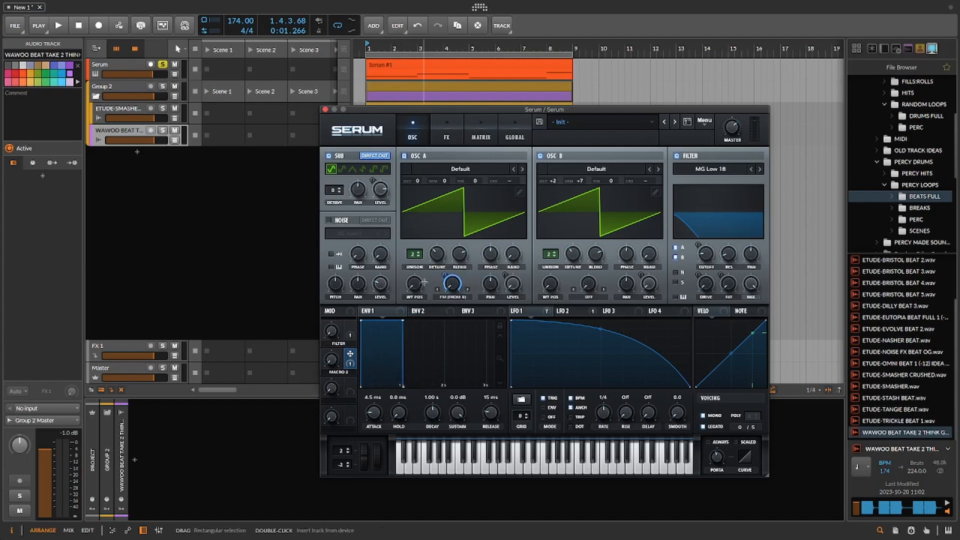
key("space")
mouse_move(336, 356)
left_click_drag(336, 356, 335, 422)
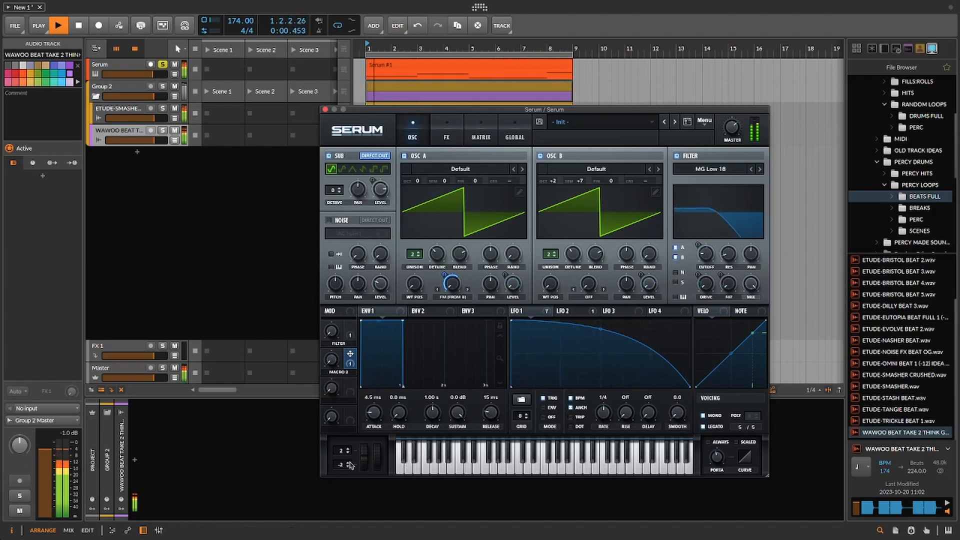
key("space")
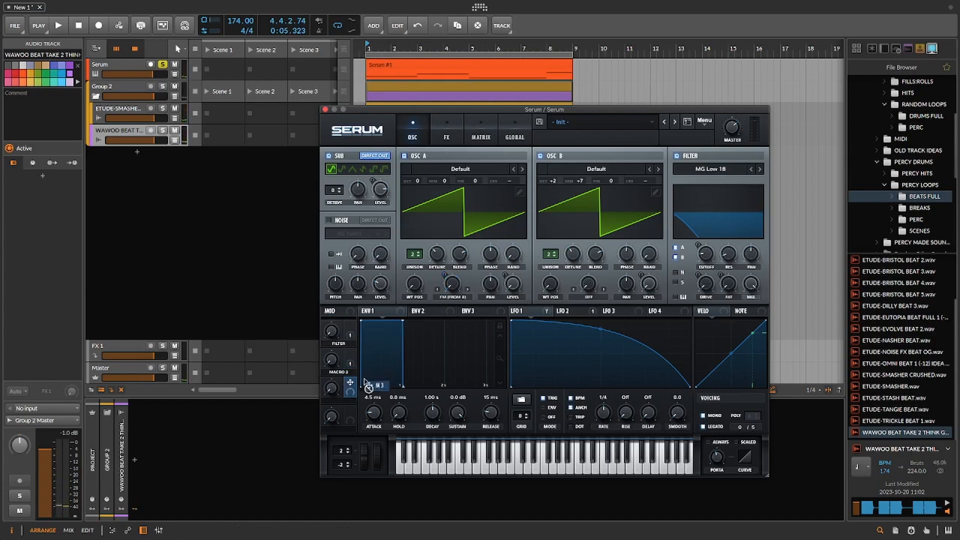
Step: Assign Macro 3 to the curve point of LFO 1's shape and sweep the macro during playback to audition it
left_click_drag(366, 379, 586, 334)
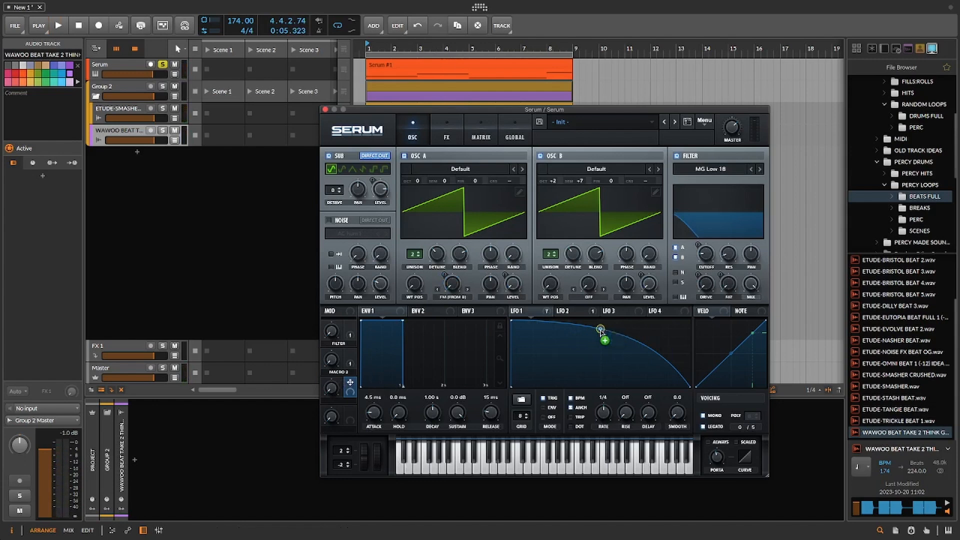
left_click_drag(601, 333, 601, 333)
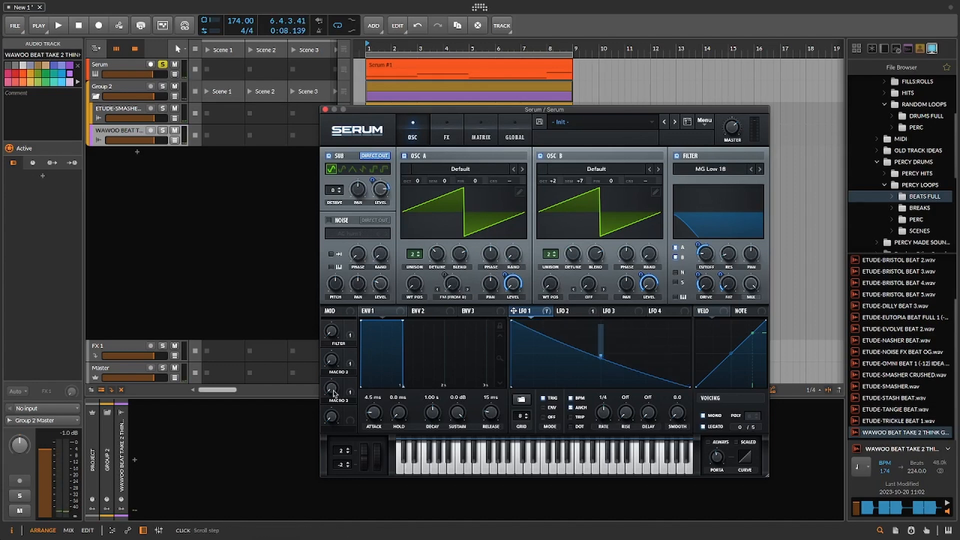
key("space")
mouse_move(339, 376)
left_mouse_down()
mouse_move(353, 352)
mouse_move(349, 379)
left_mouse_up()
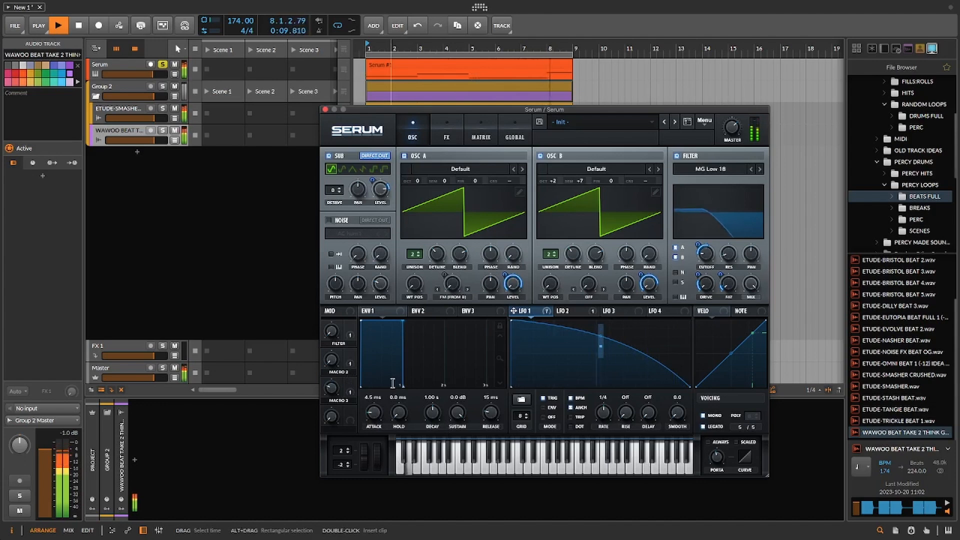
key("space")
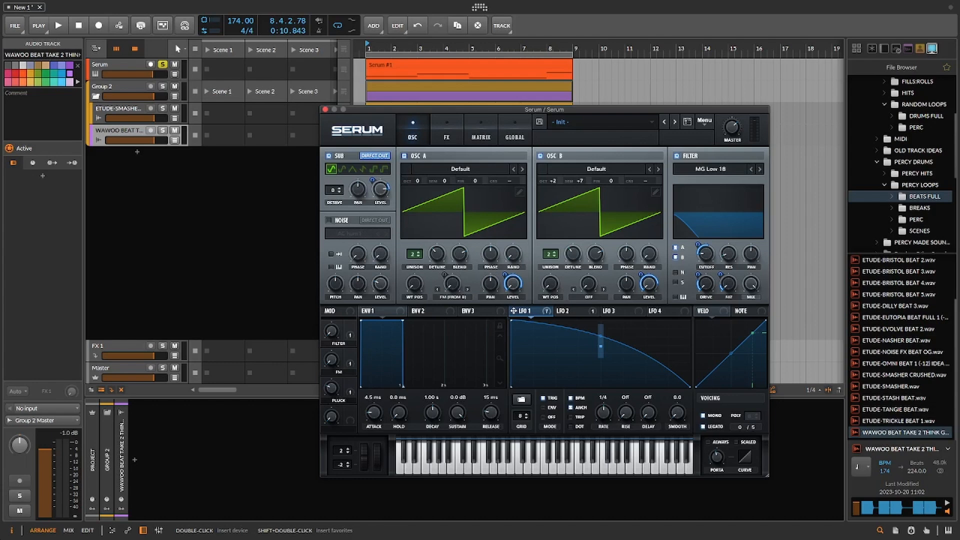
key("space")
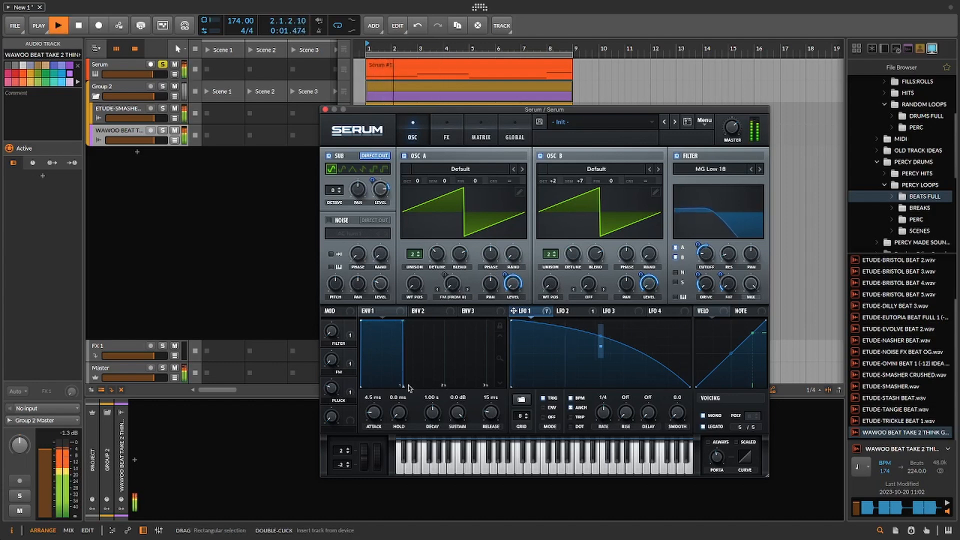